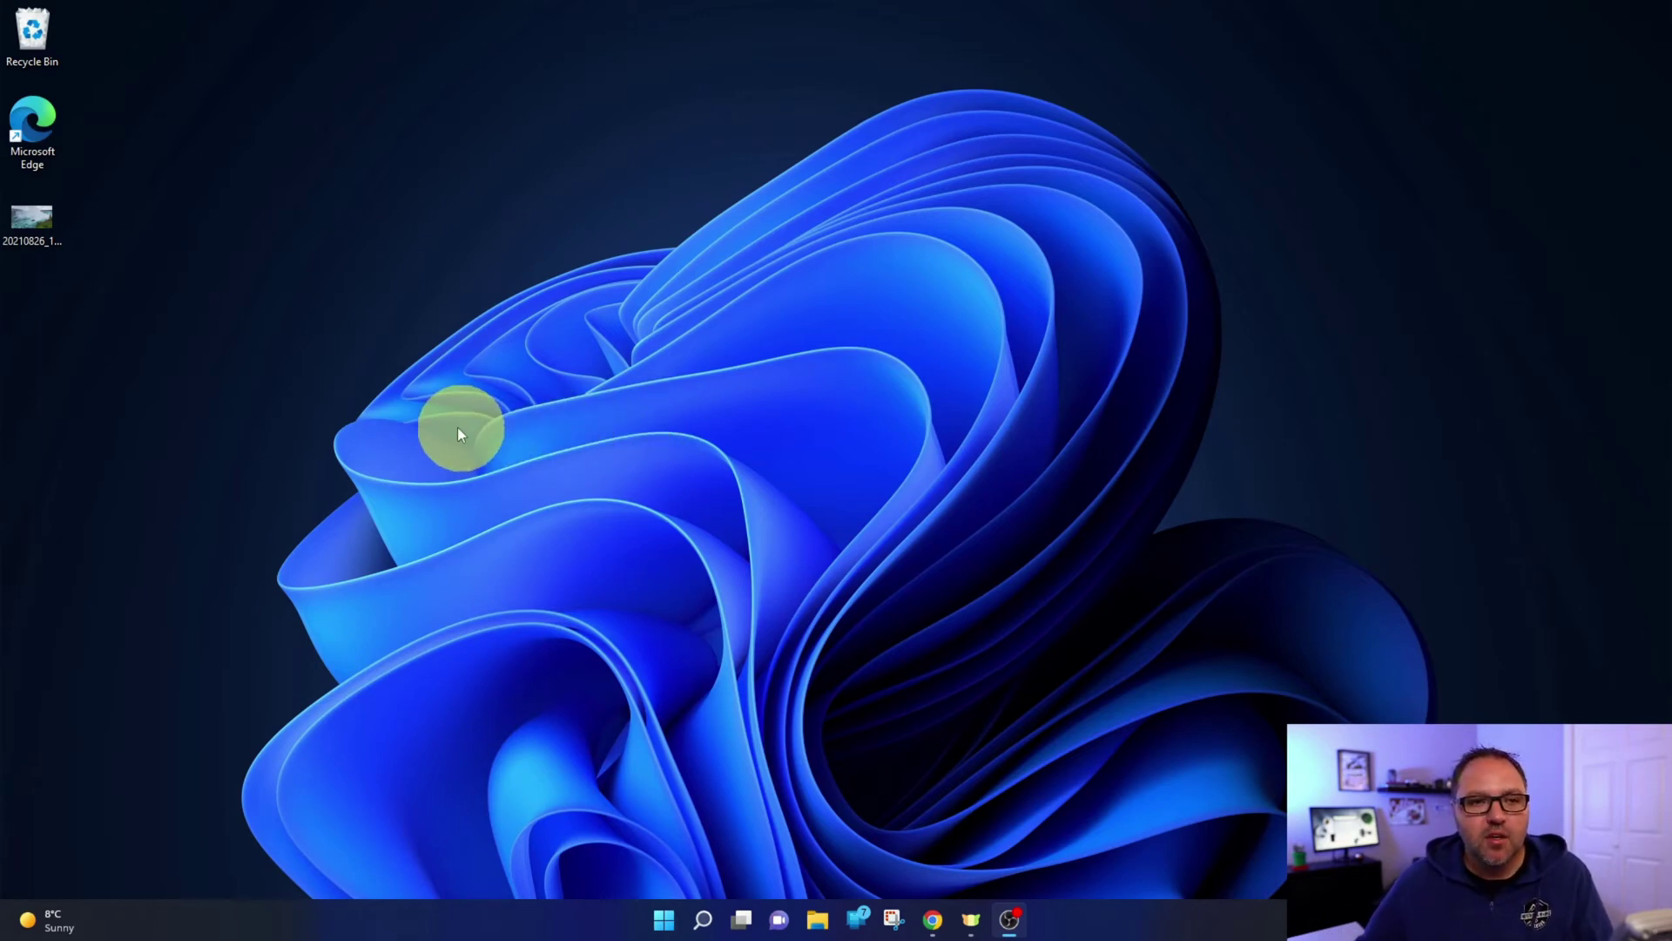
# Open the waterfall photo from the desktop in Photos, then close the Photos window
pyautogui.doubleClick(35, 221)
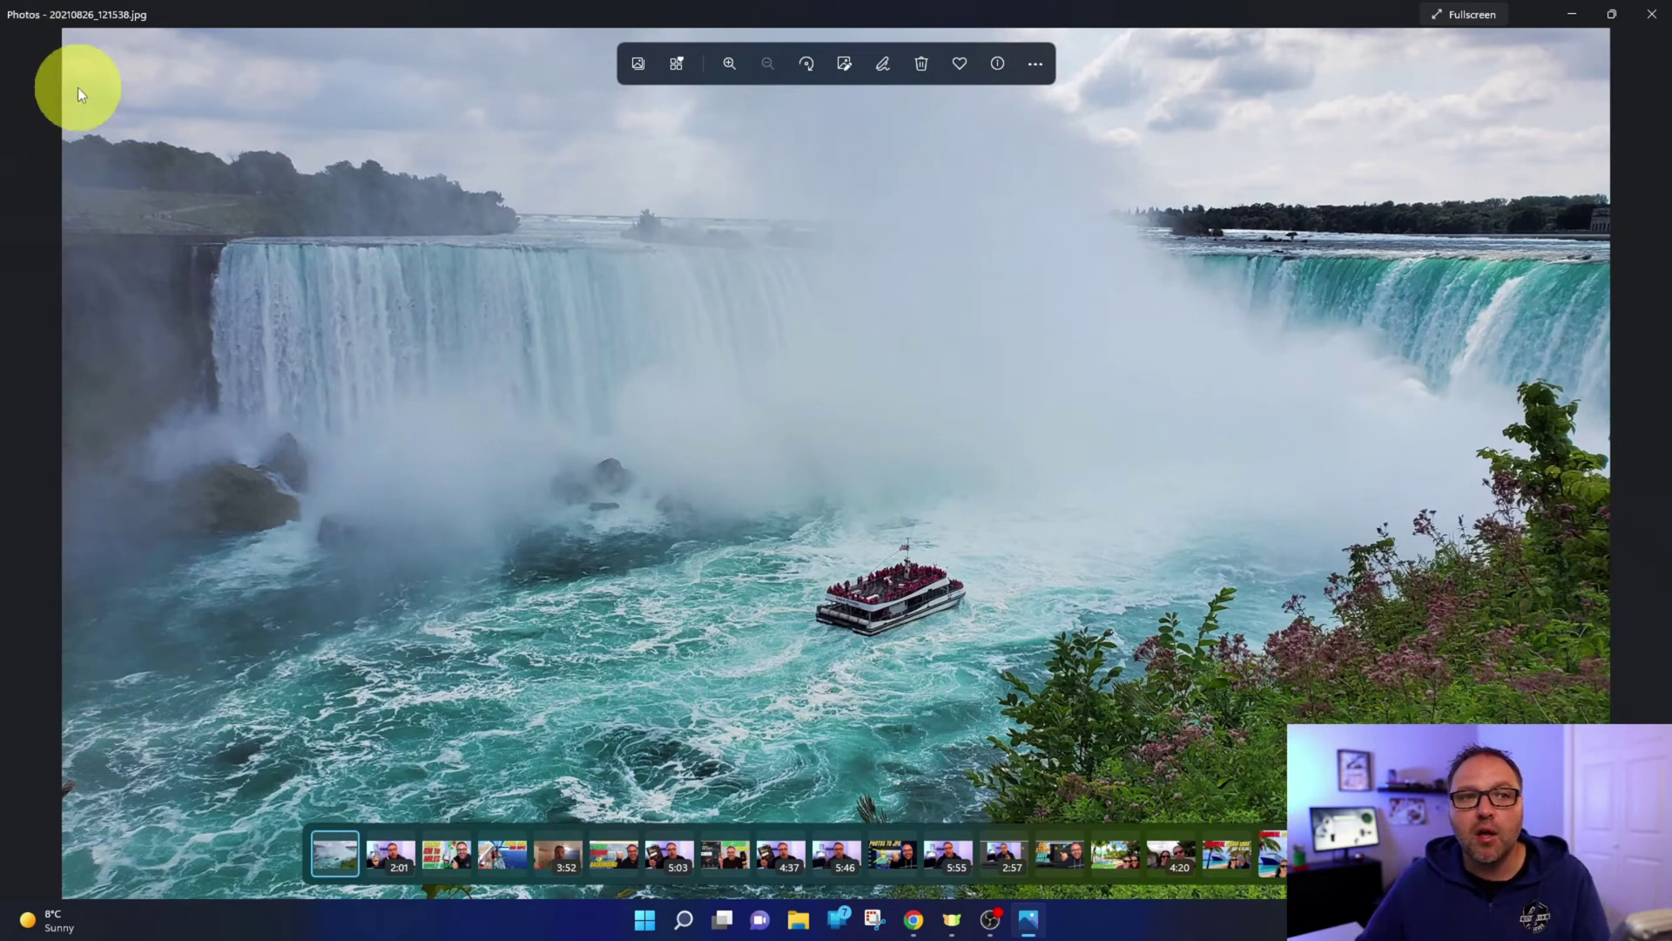
pyautogui.click(1652, 15)
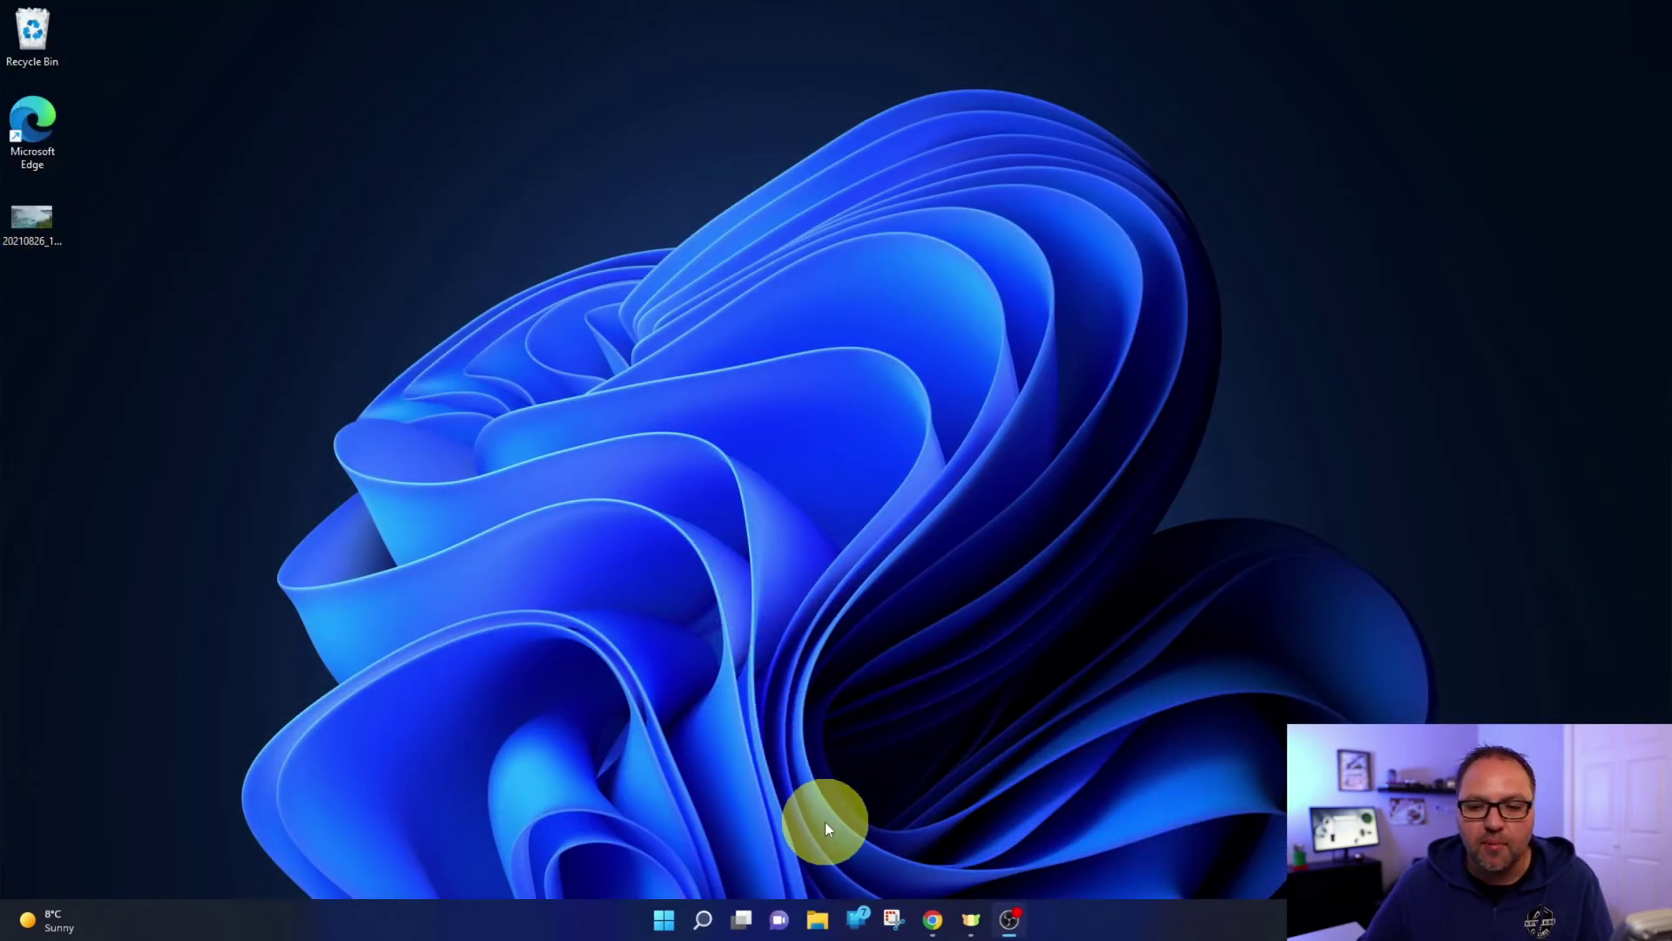
# Open and close File Explorer, then bring up Open with for the desktop waterfall image
pyautogui.click(819, 921)
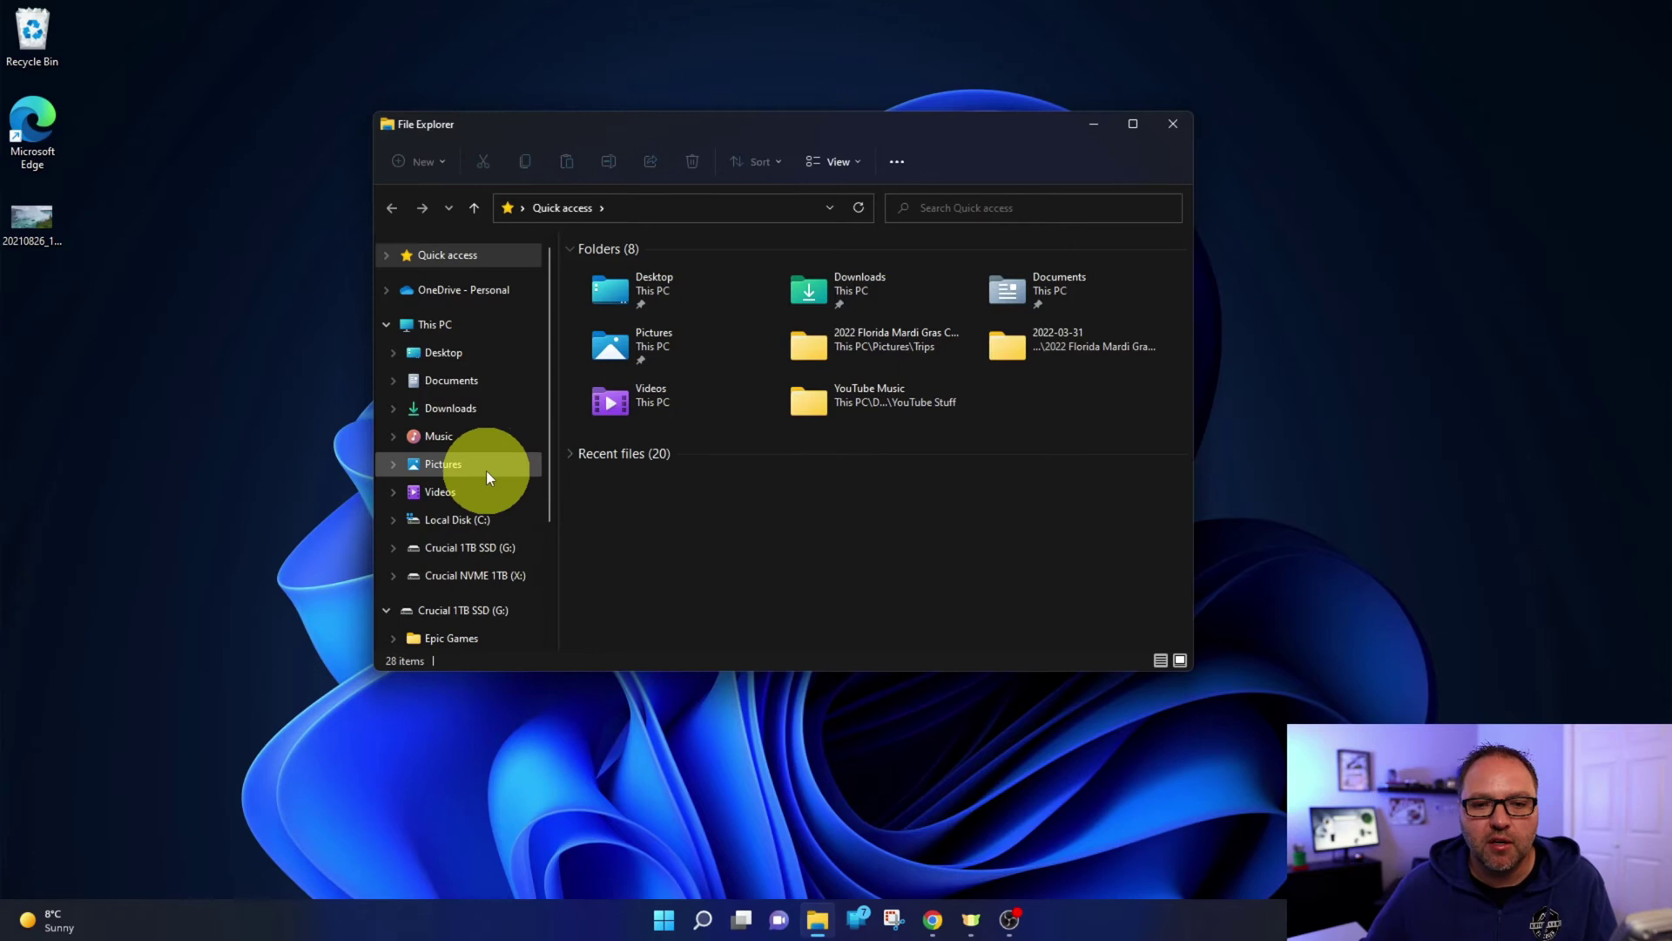
pyautogui.click(1176, 126)
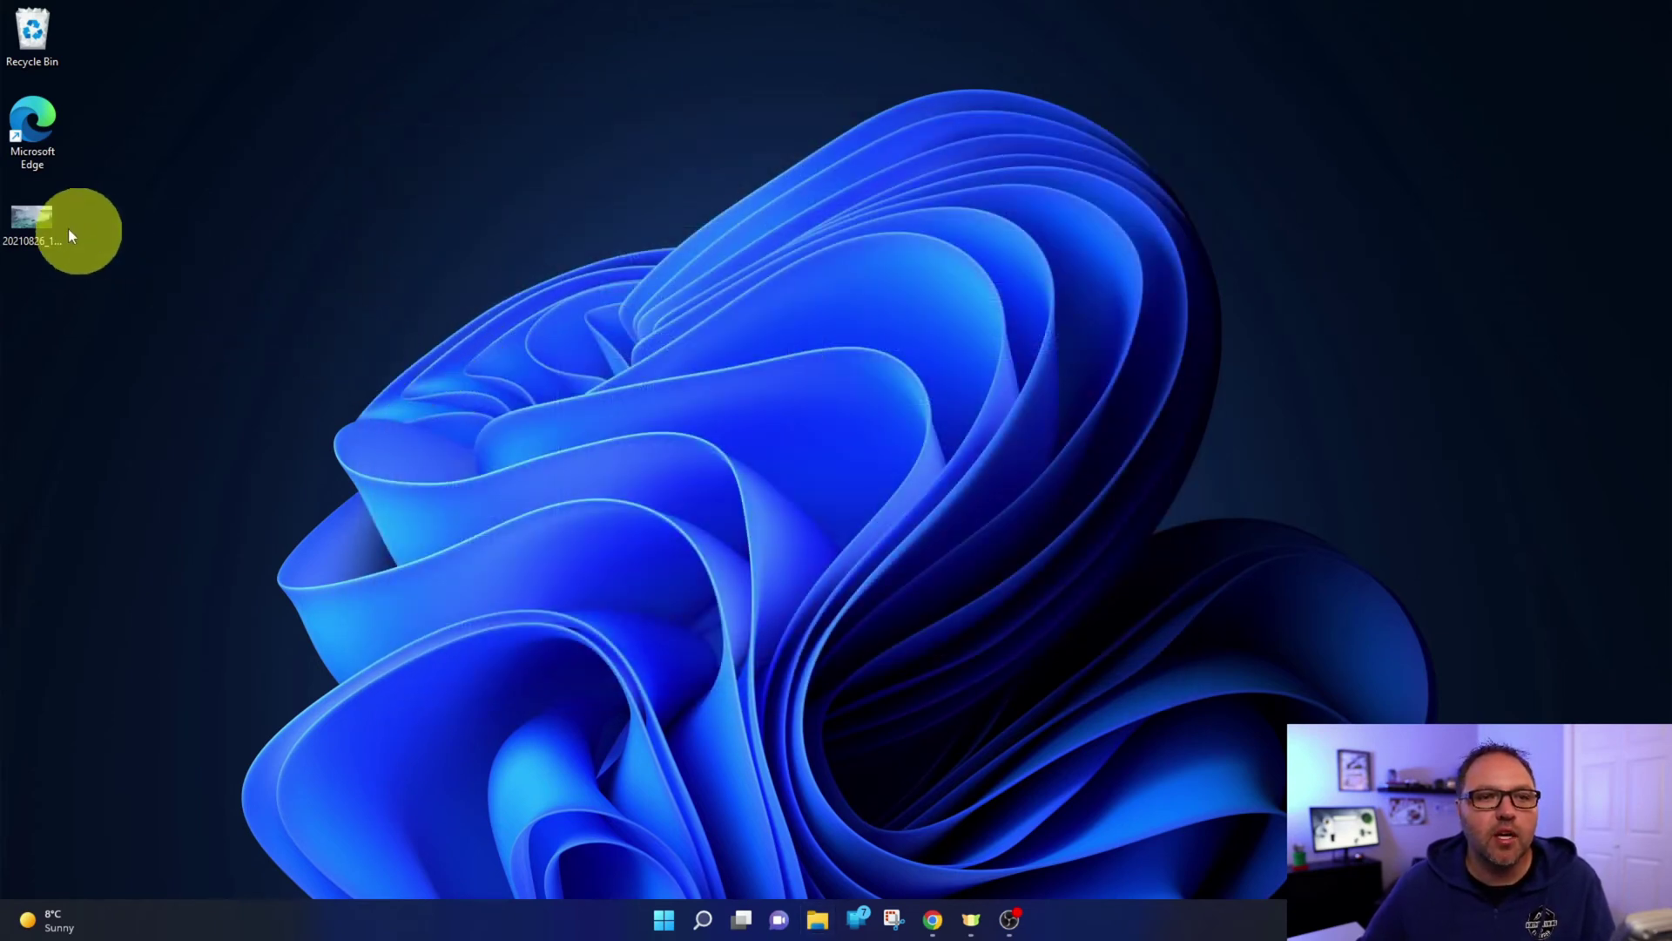
pyautogui.rightClick(39, 222)
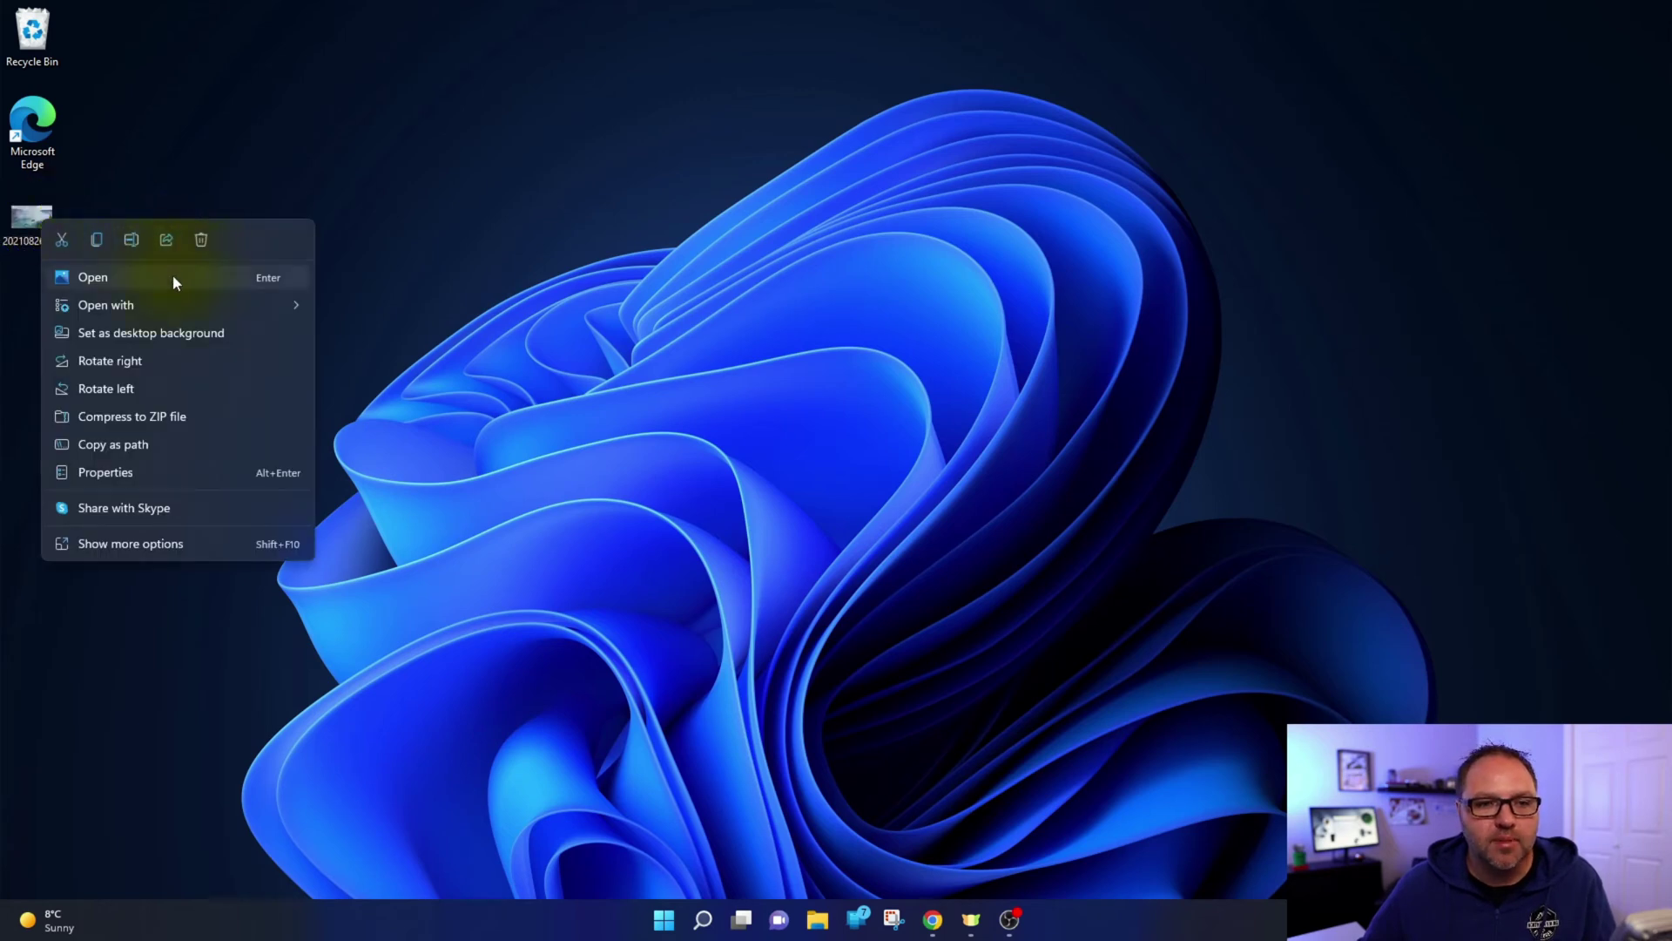
pyautogui.moveTo(158, 306)
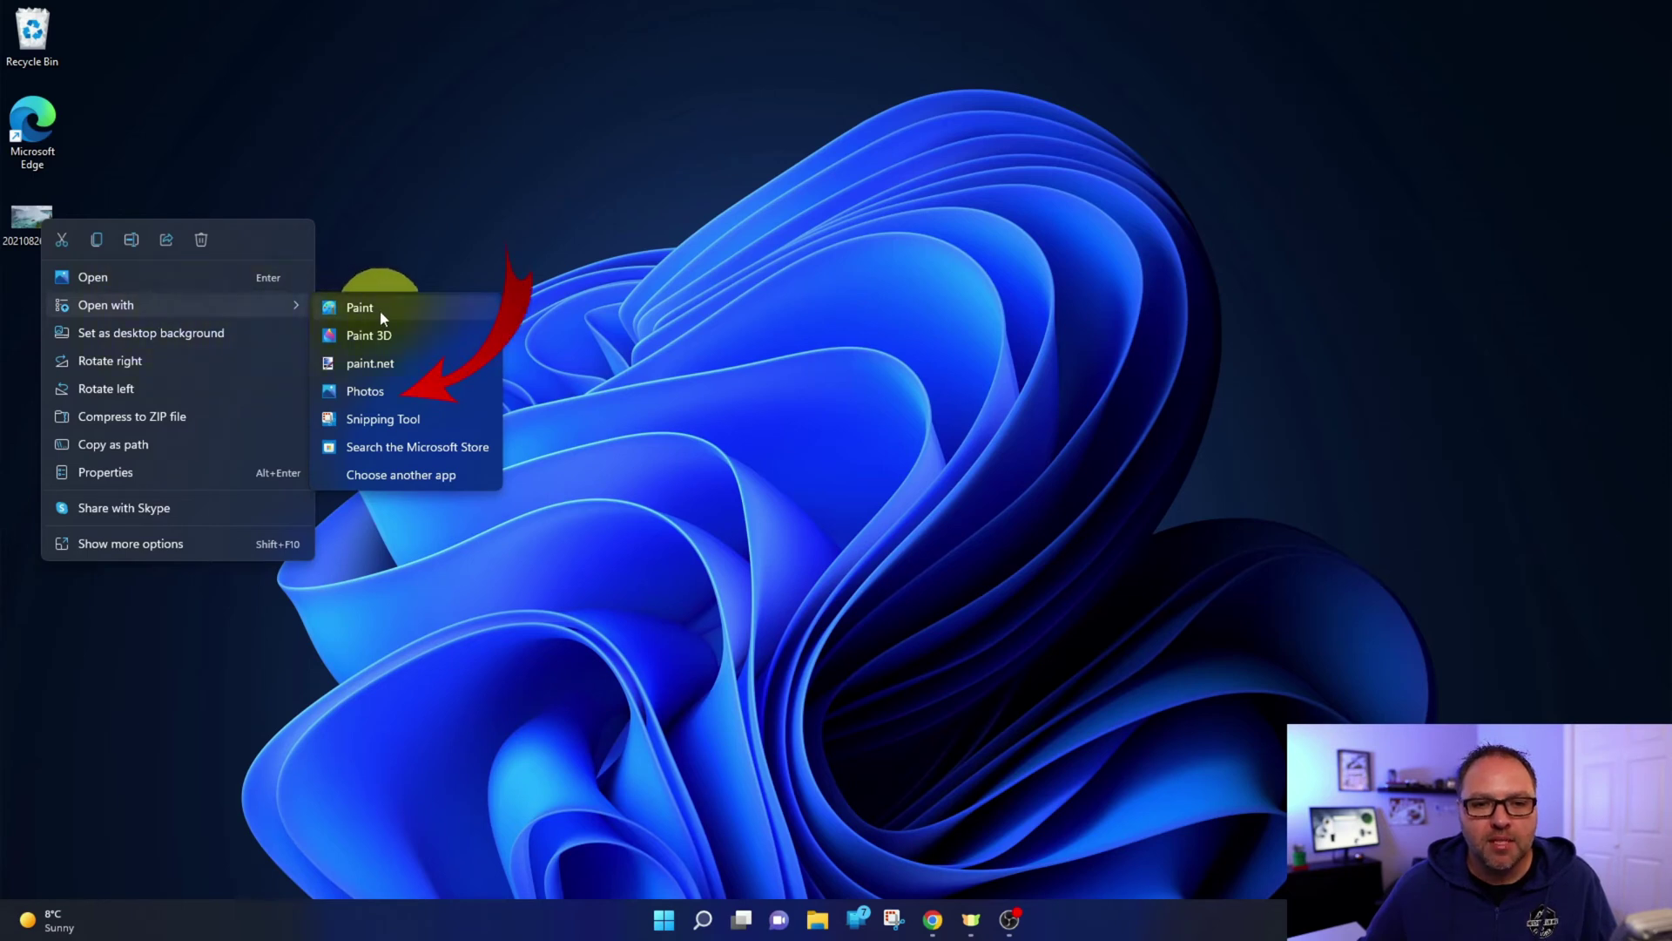
# Open the waterfall image in Photos and show the See more options menu
pyautogui.click(372, 396)
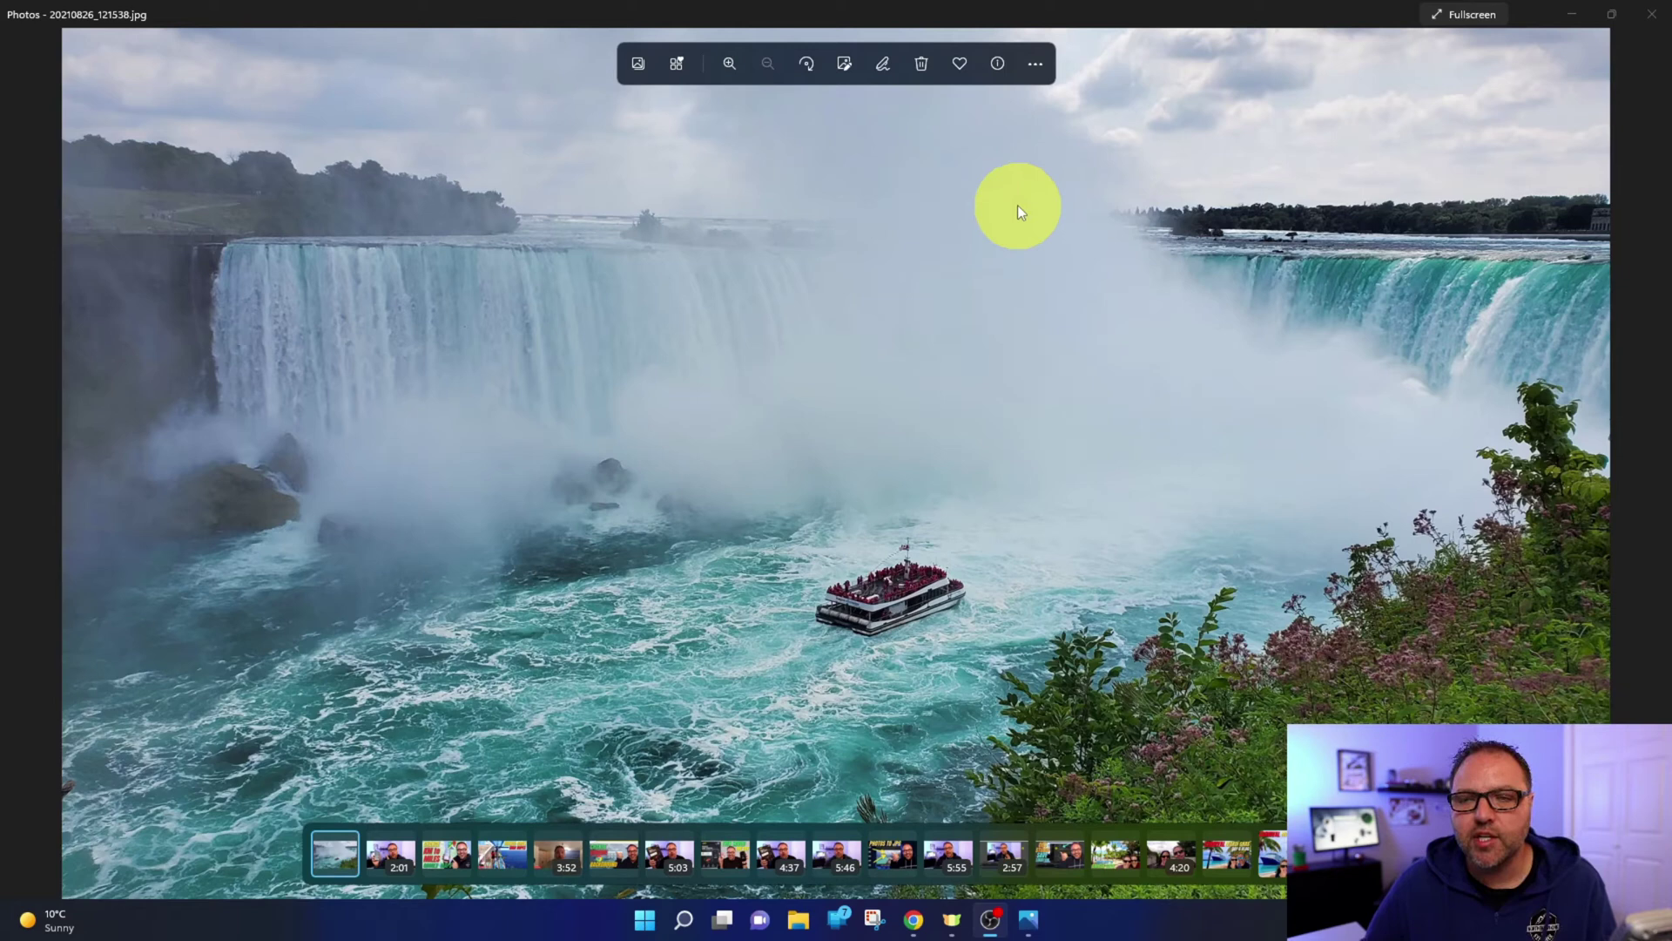
pyautogui.click(1040, 61)
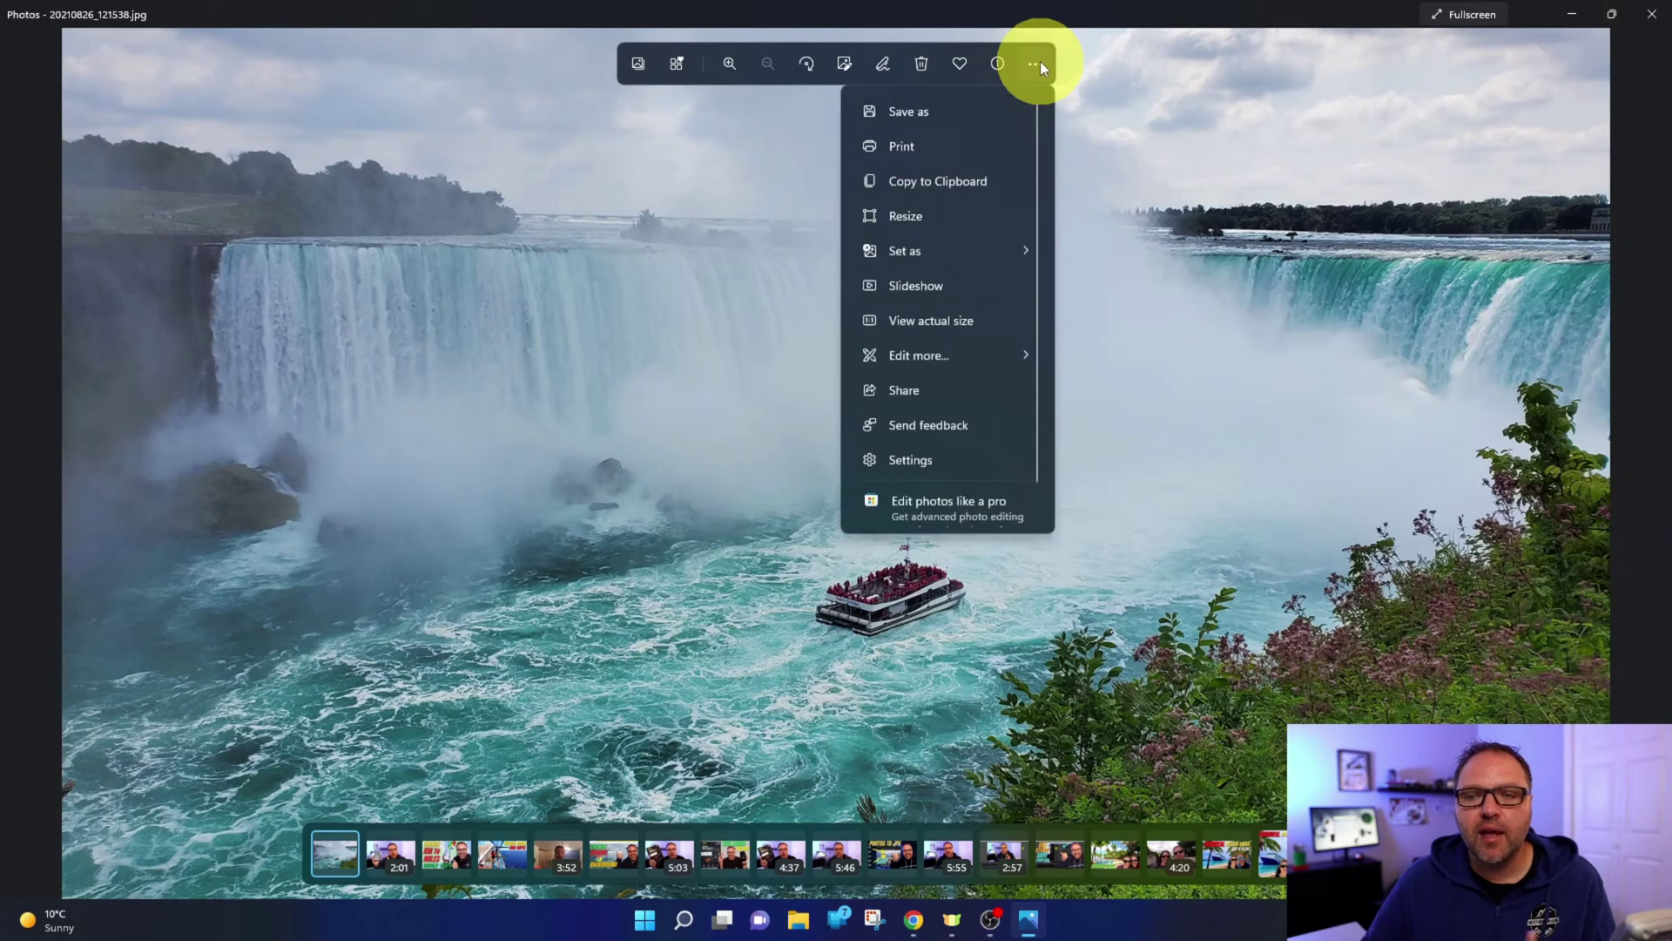
# Open Print, center the dialog, and select Microsoft Print to PDF as the printer
pyautogui.click(929, 148)
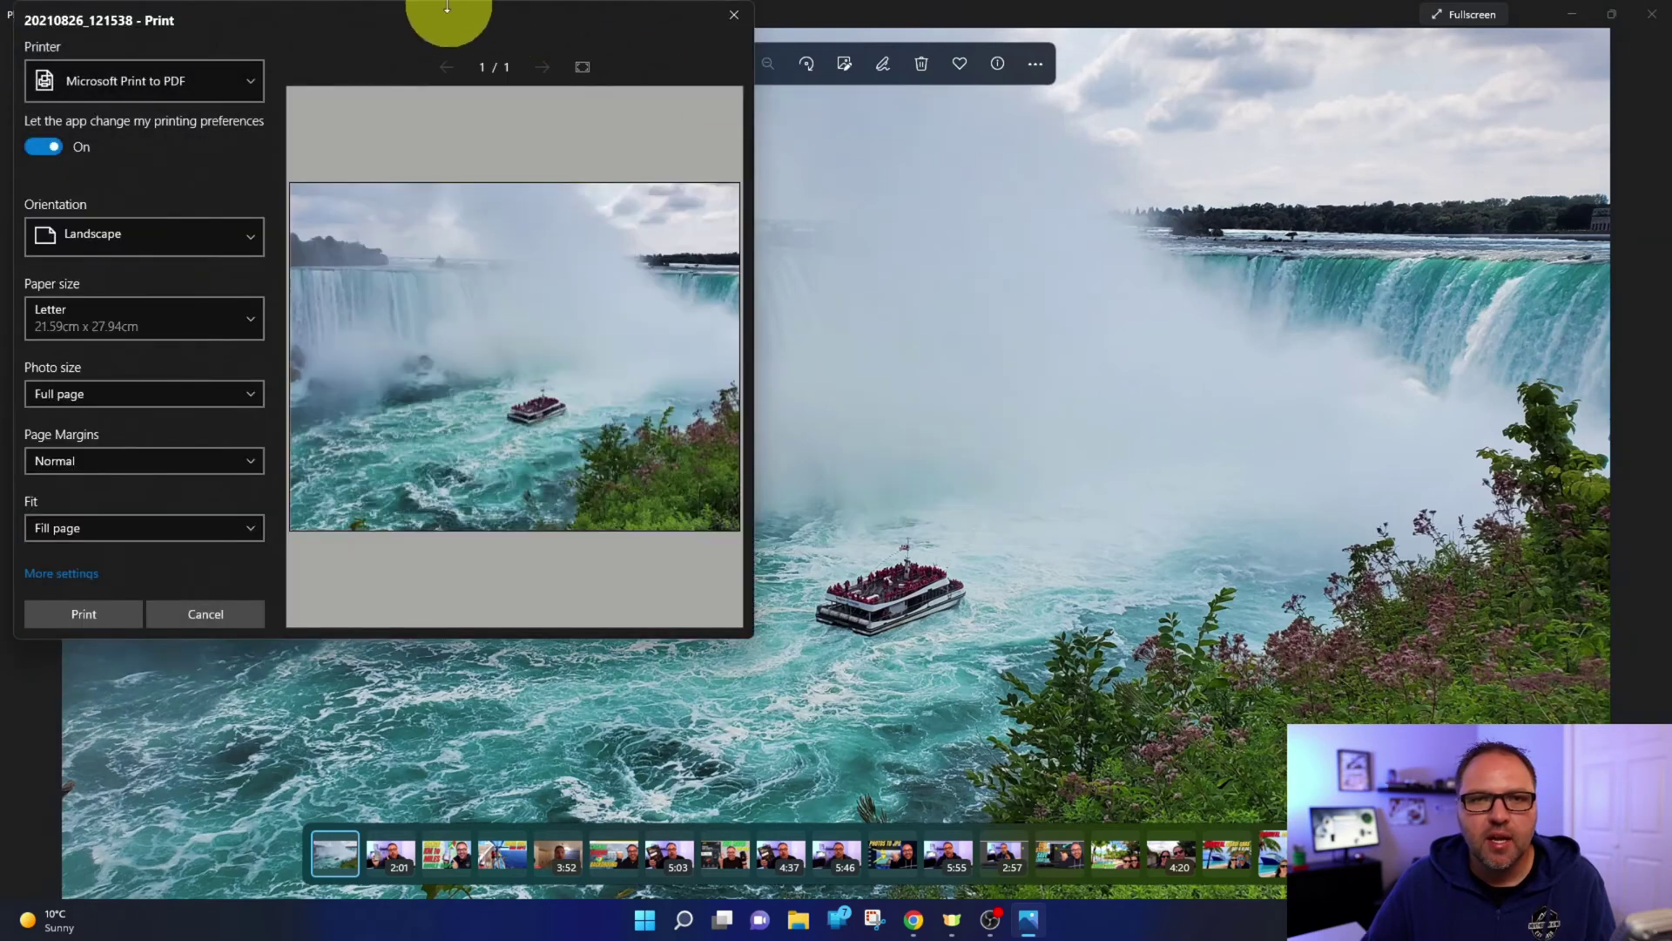
pyautogui.moveTo(460, 8); pyautogui.dragTo(933, 142)
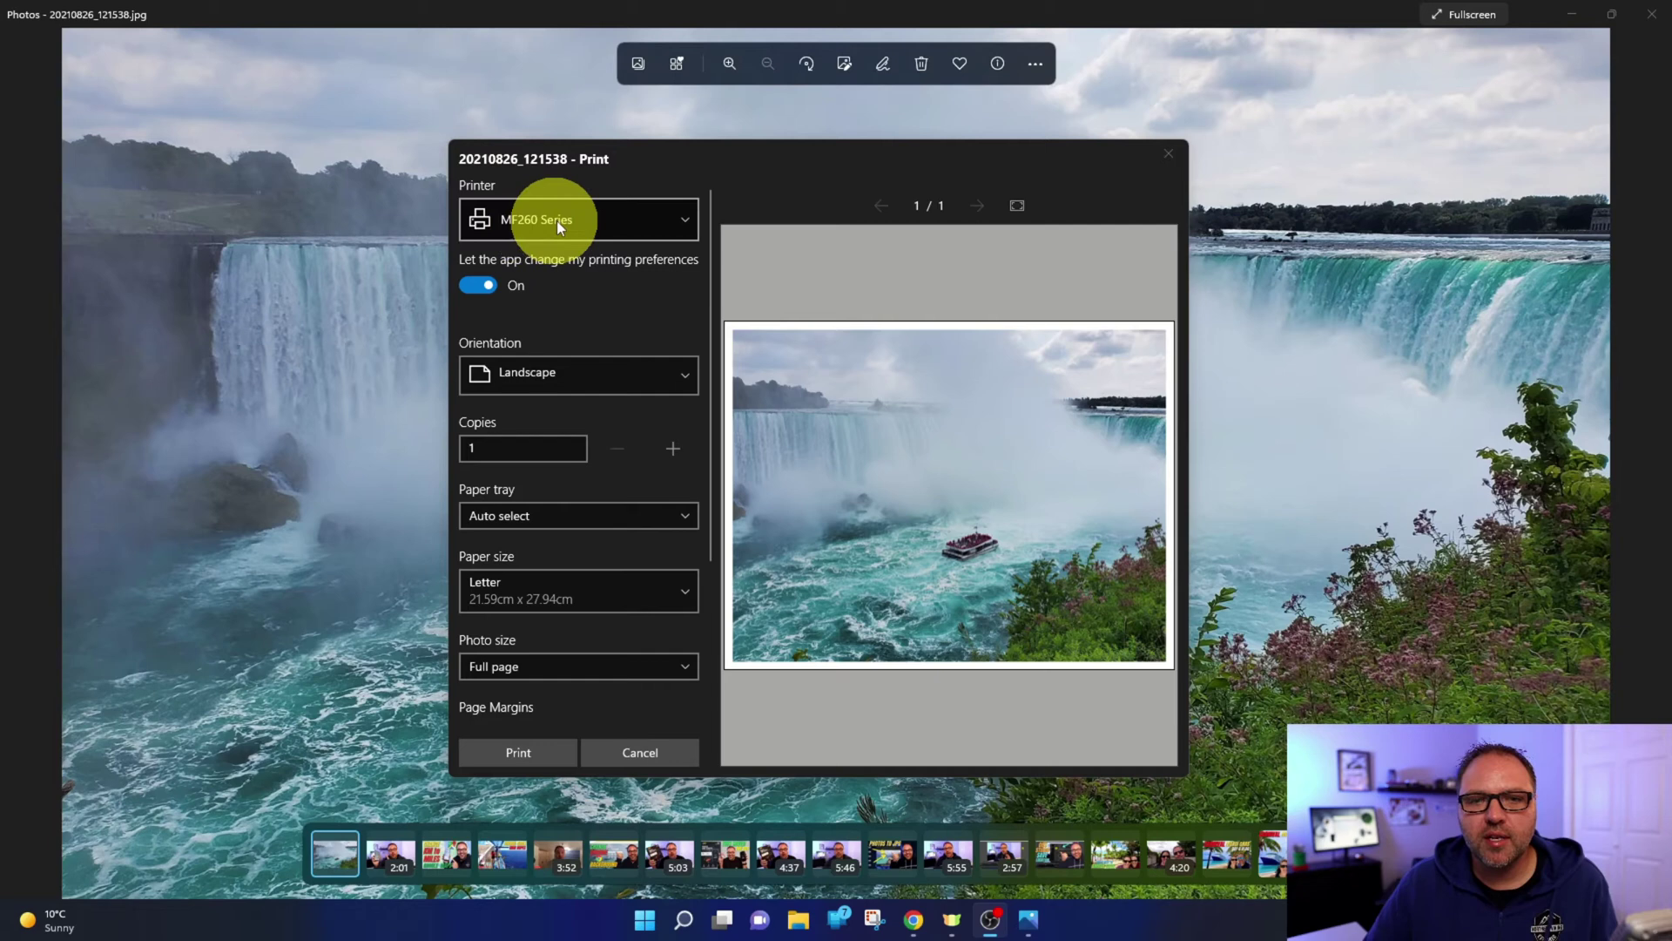
pyautogui.click(645, 223)
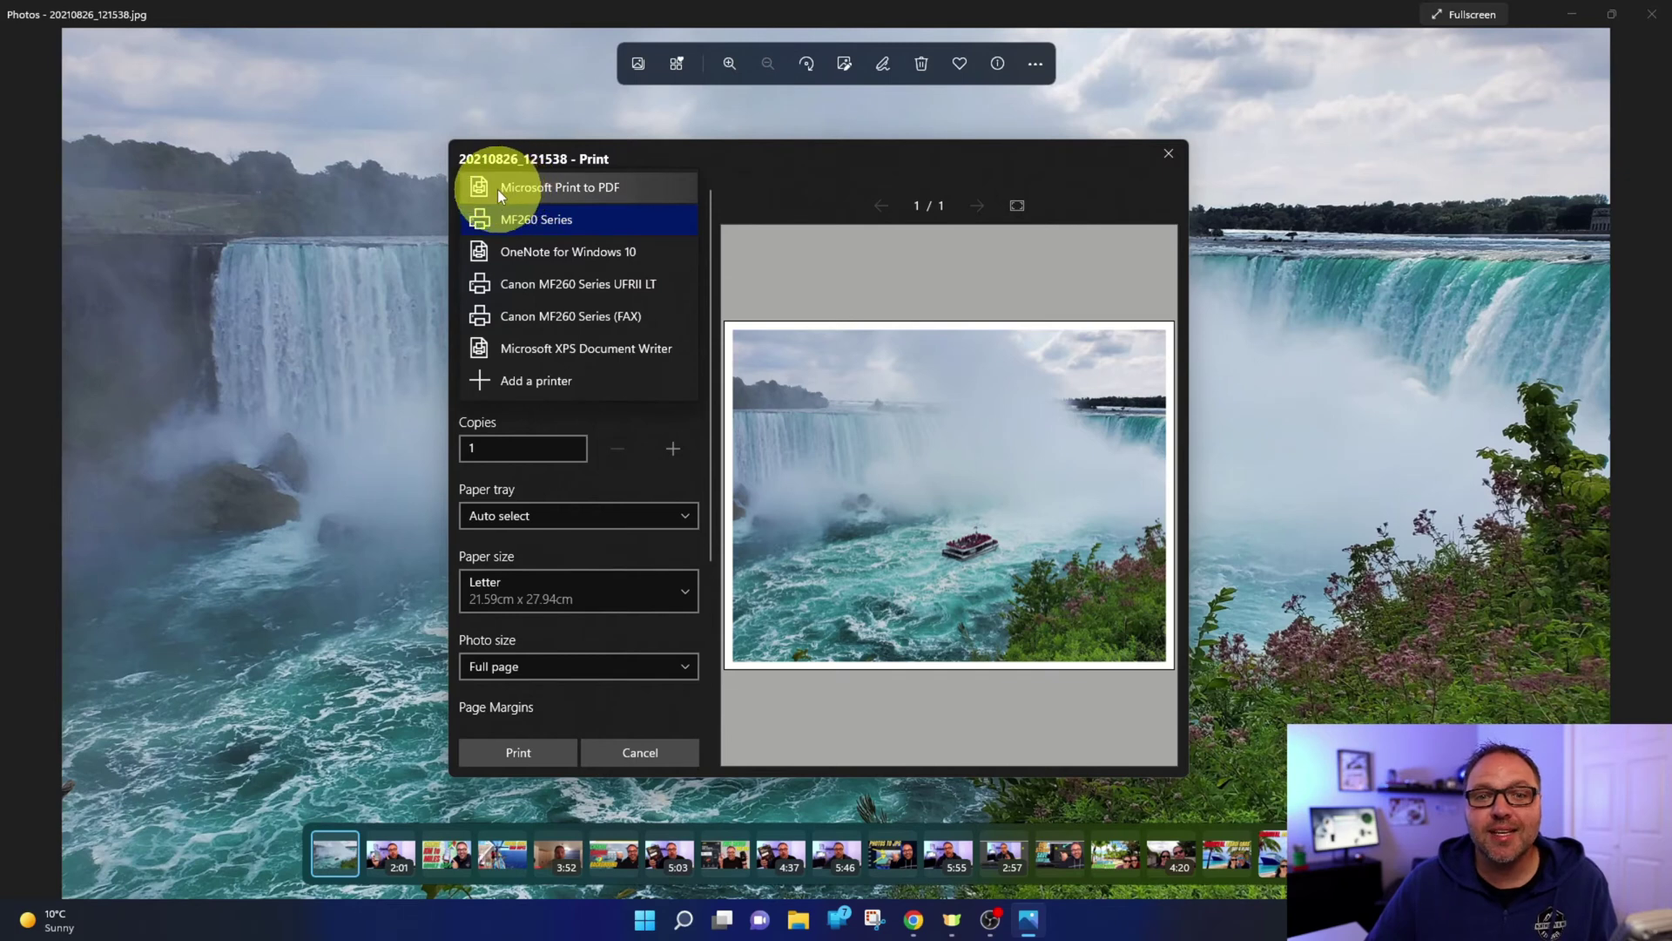
pyautogui.click(612, 190)
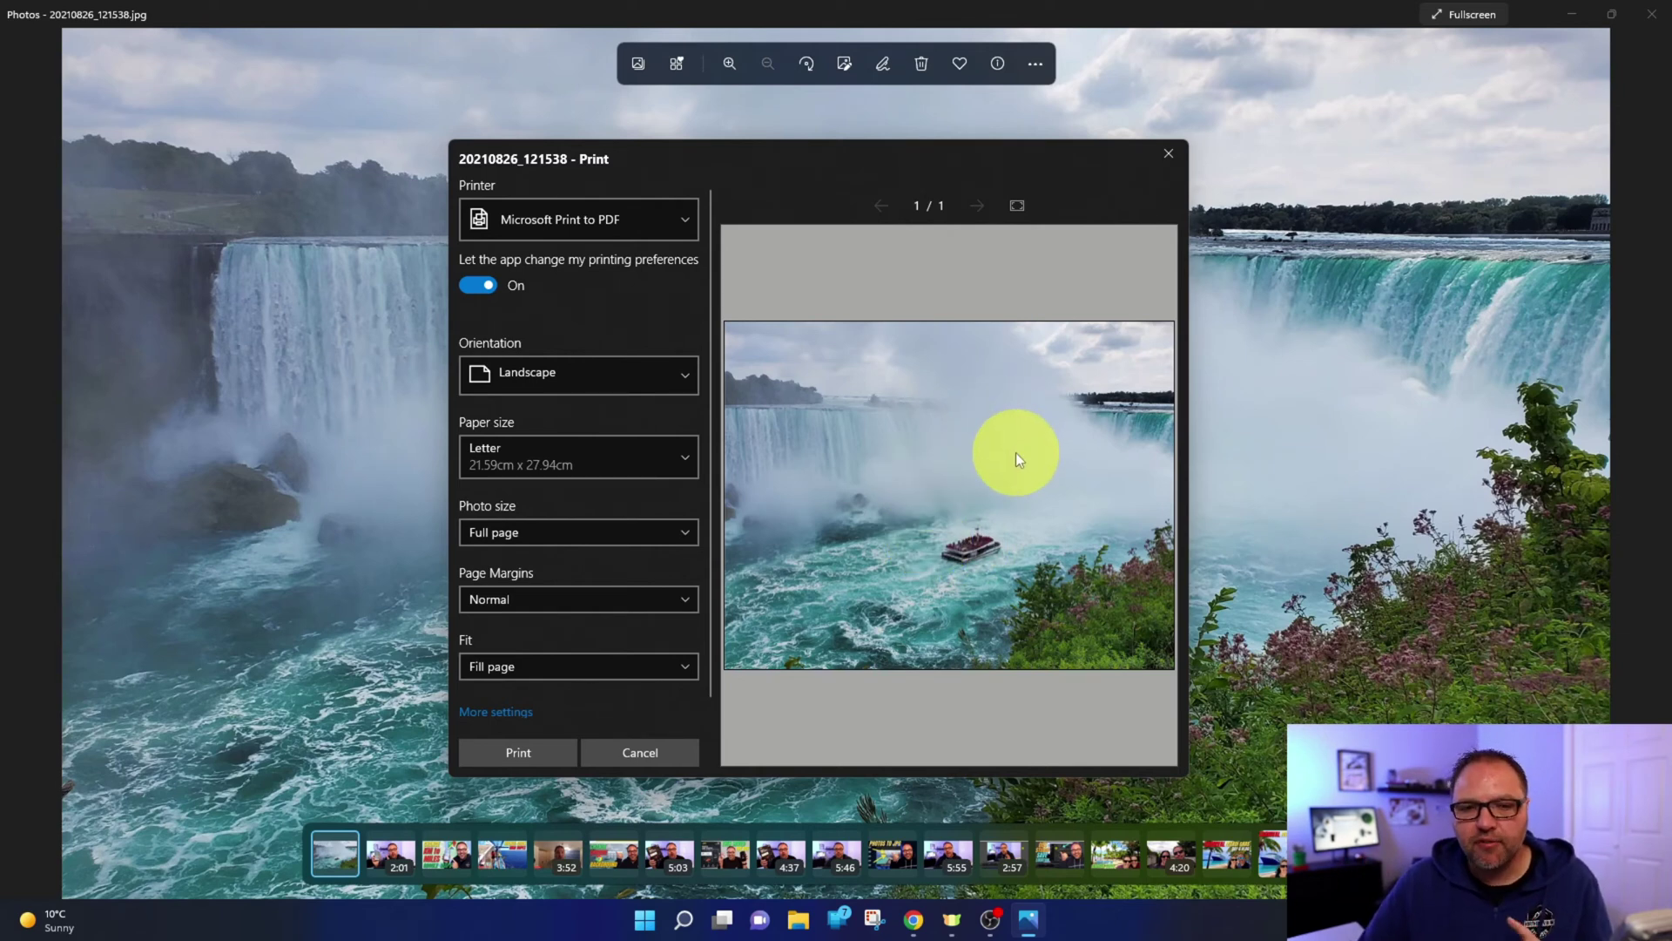
pyautogui.click(591, 469)
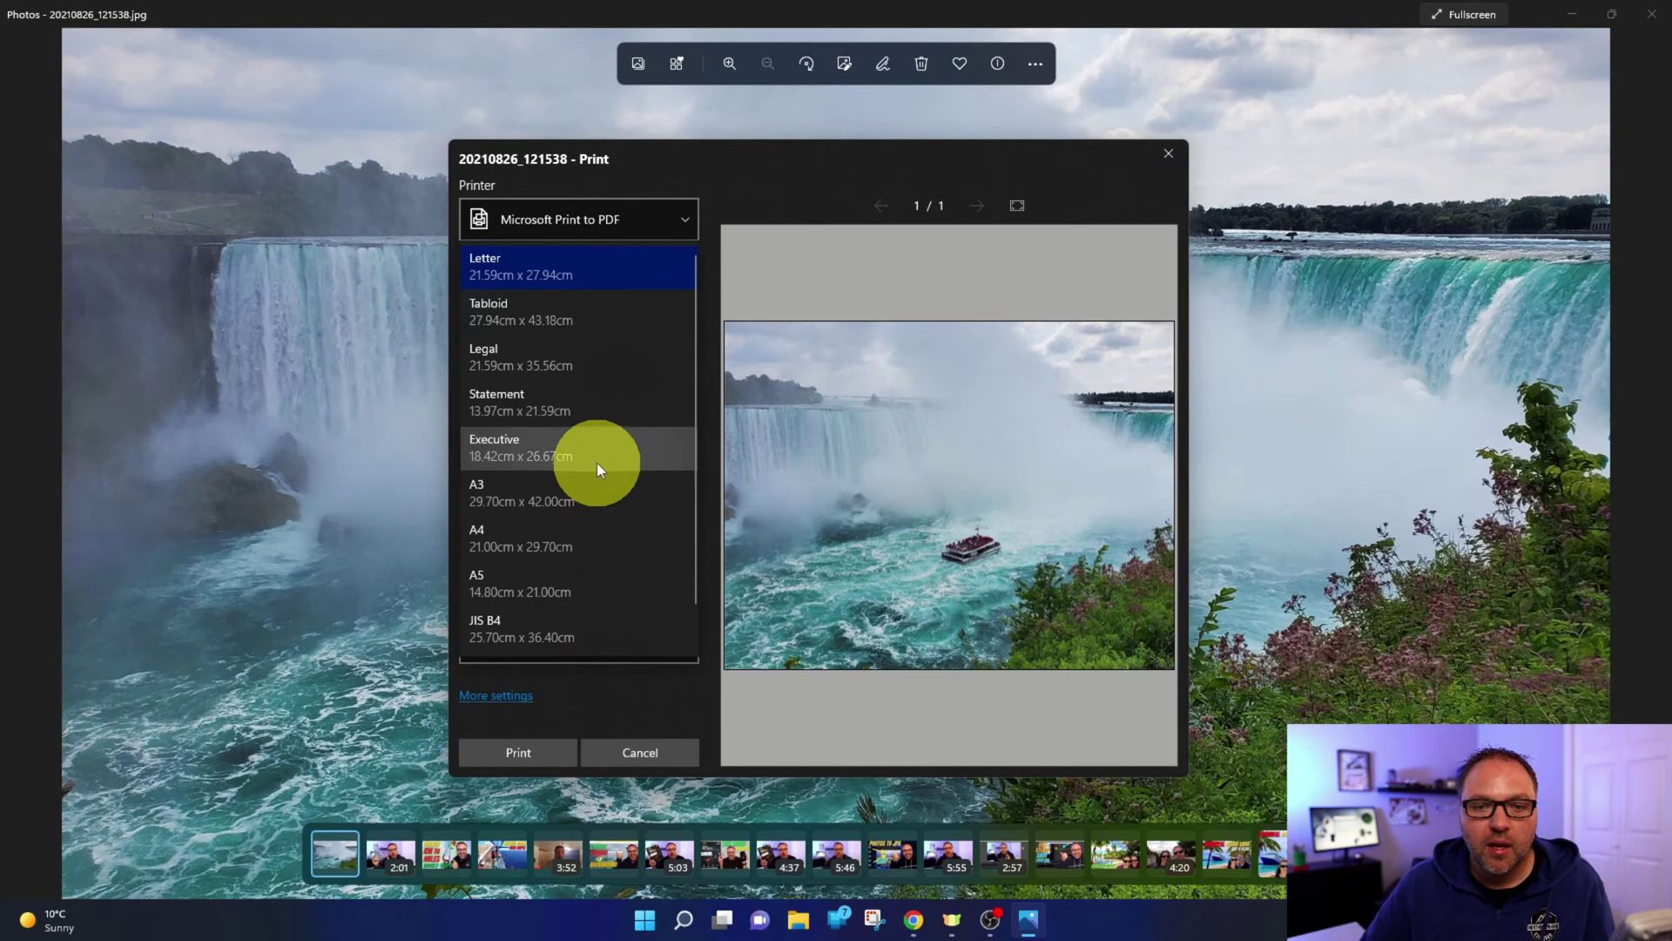
pyautogui.click(576, 368)
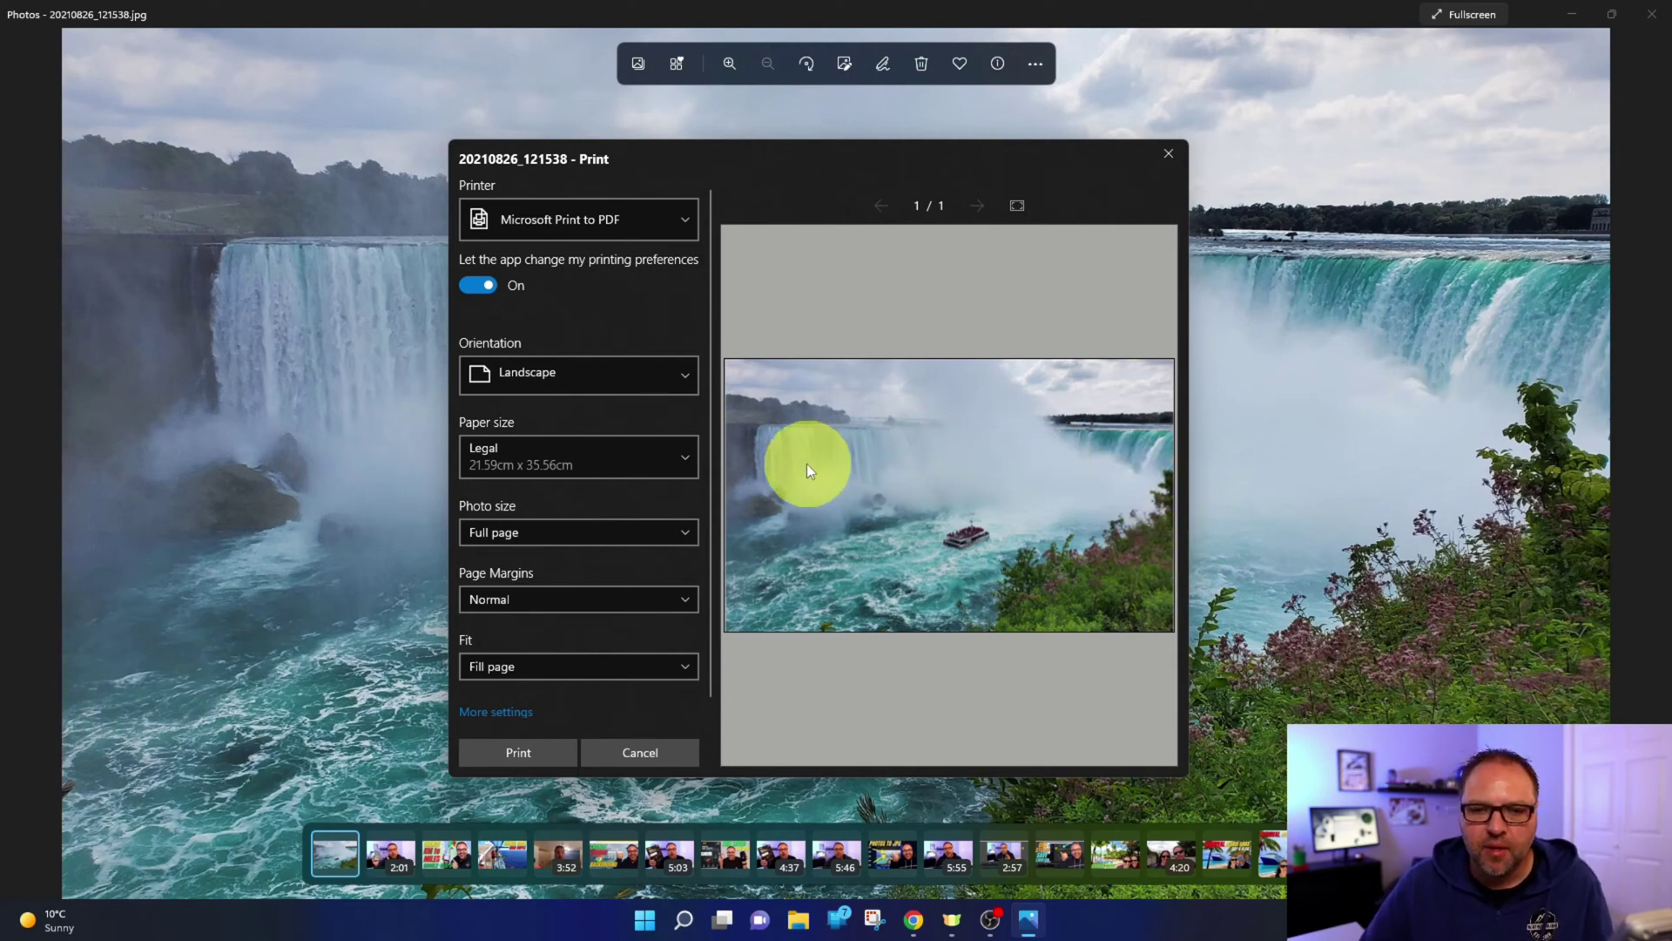
pyautogui.click(641, 459)
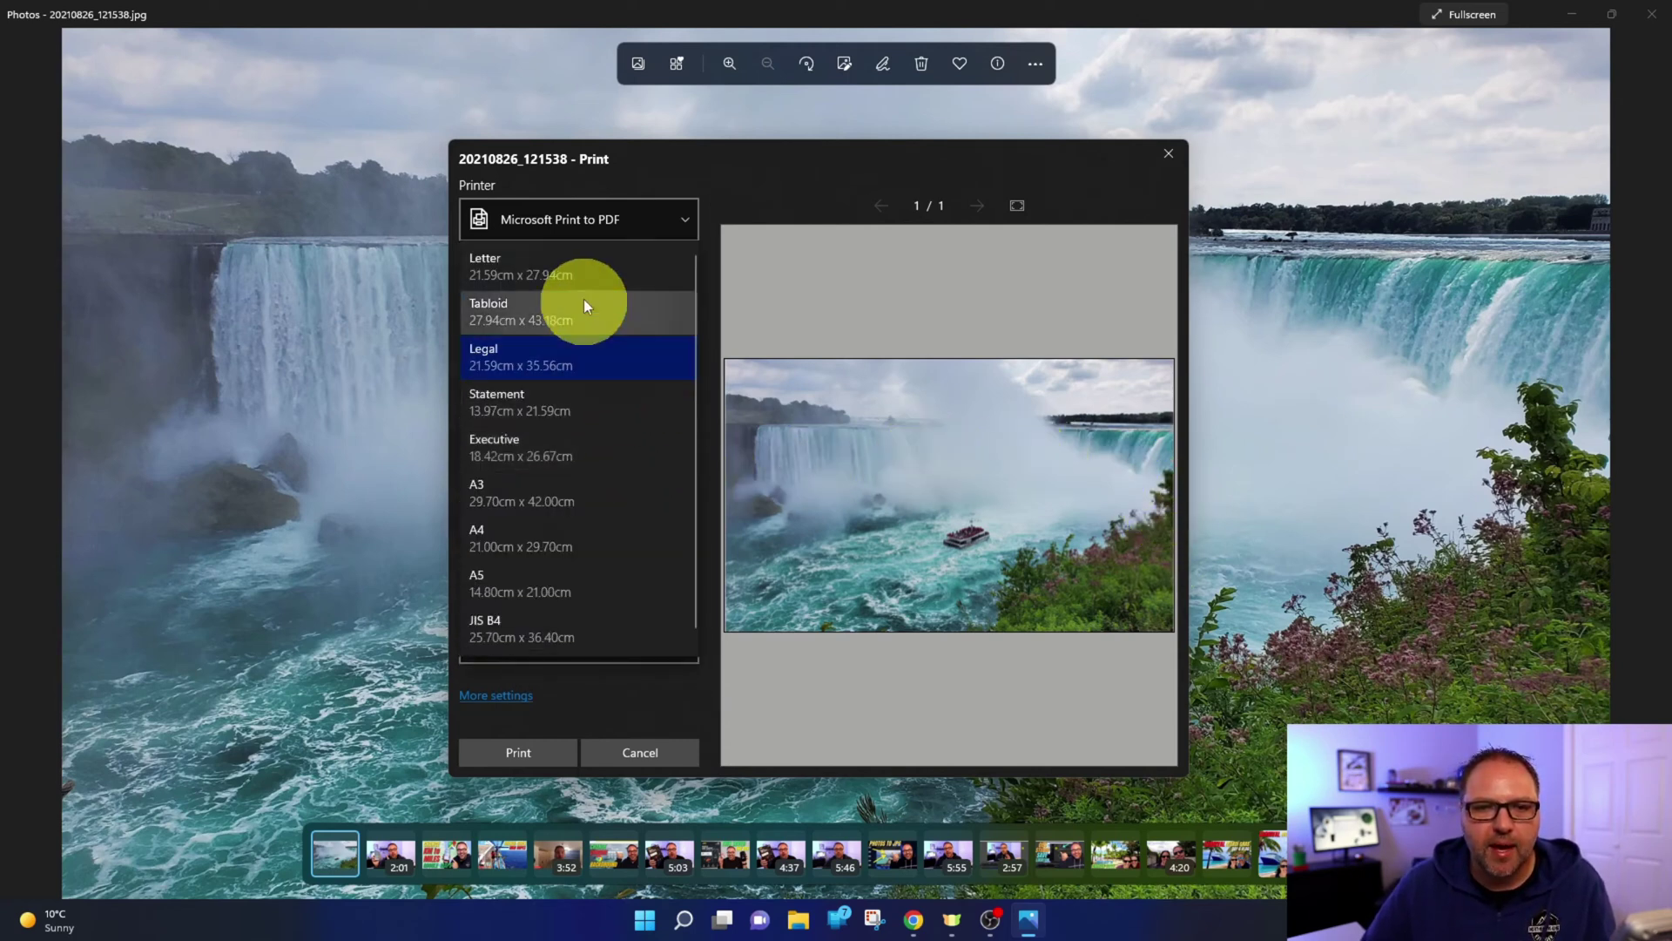
pyautogui.click(568, 274)
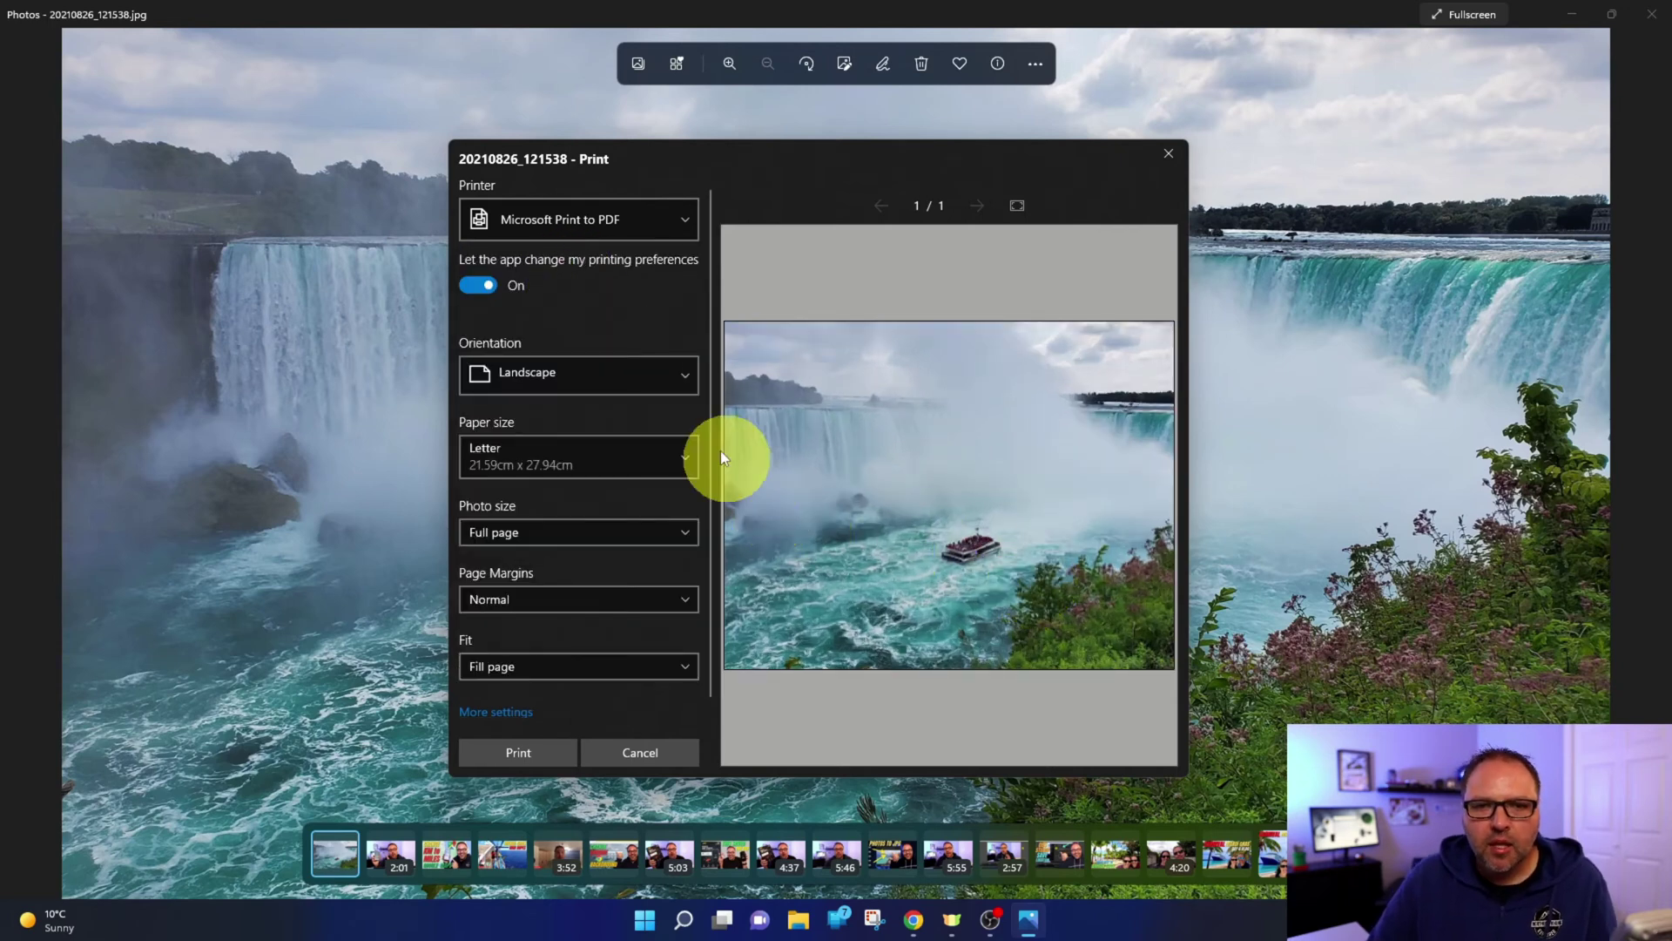
# Change the print orientation from Landscape to Portrait
pyautogui.click(601, 386)
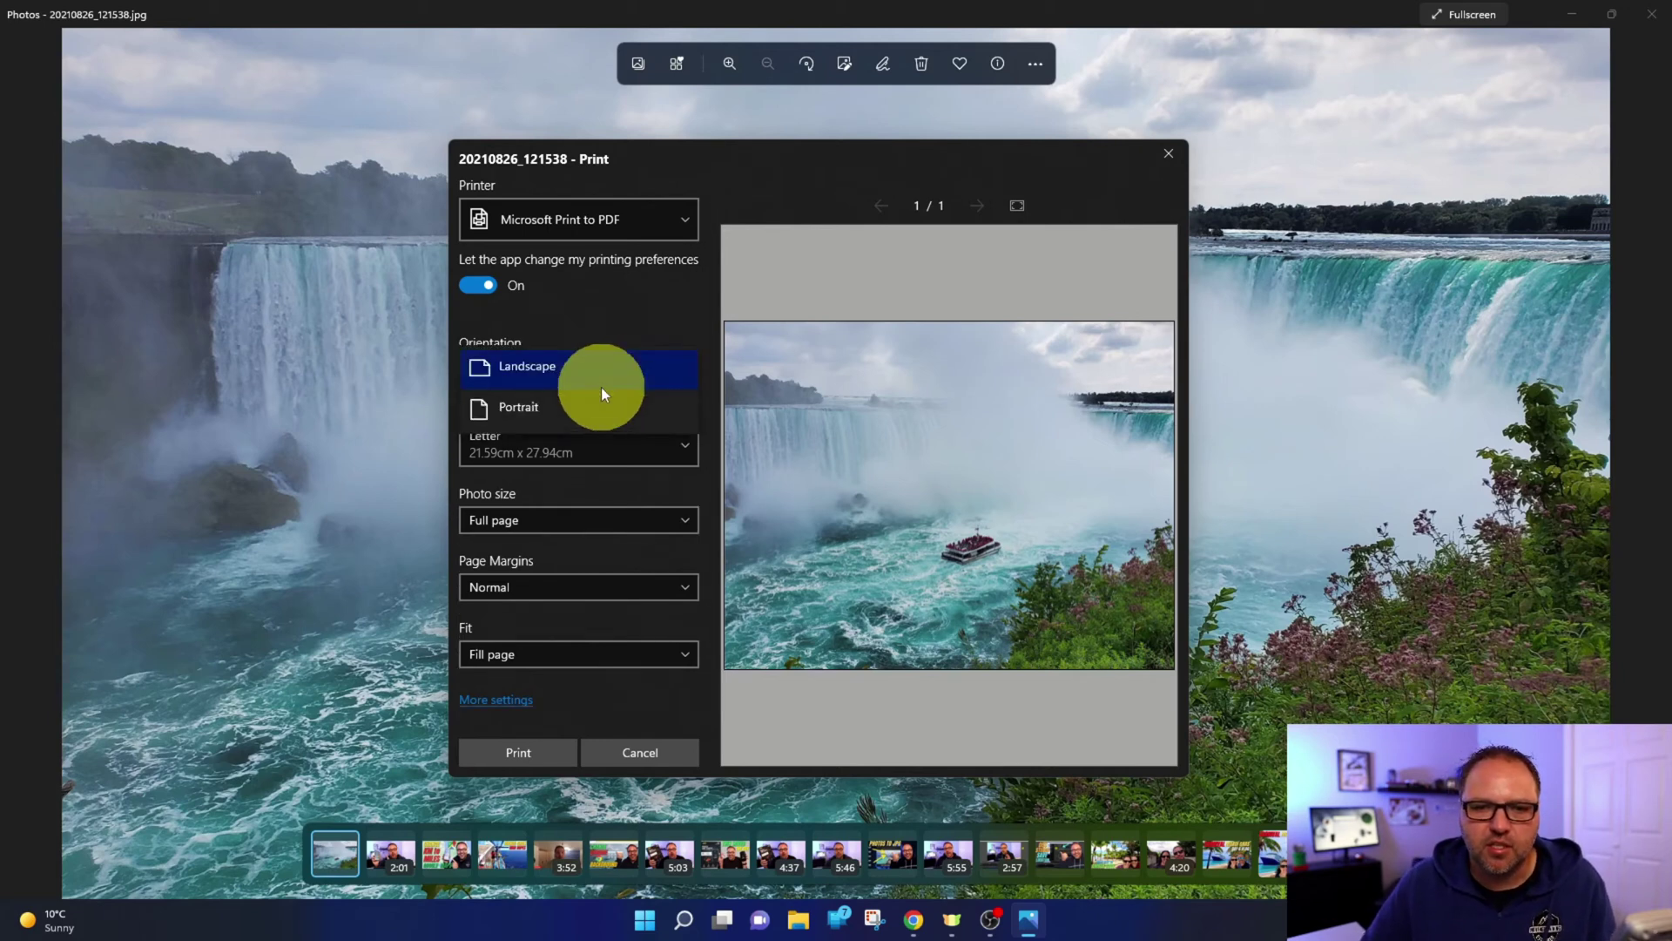
pyautogui.click(600, 407)
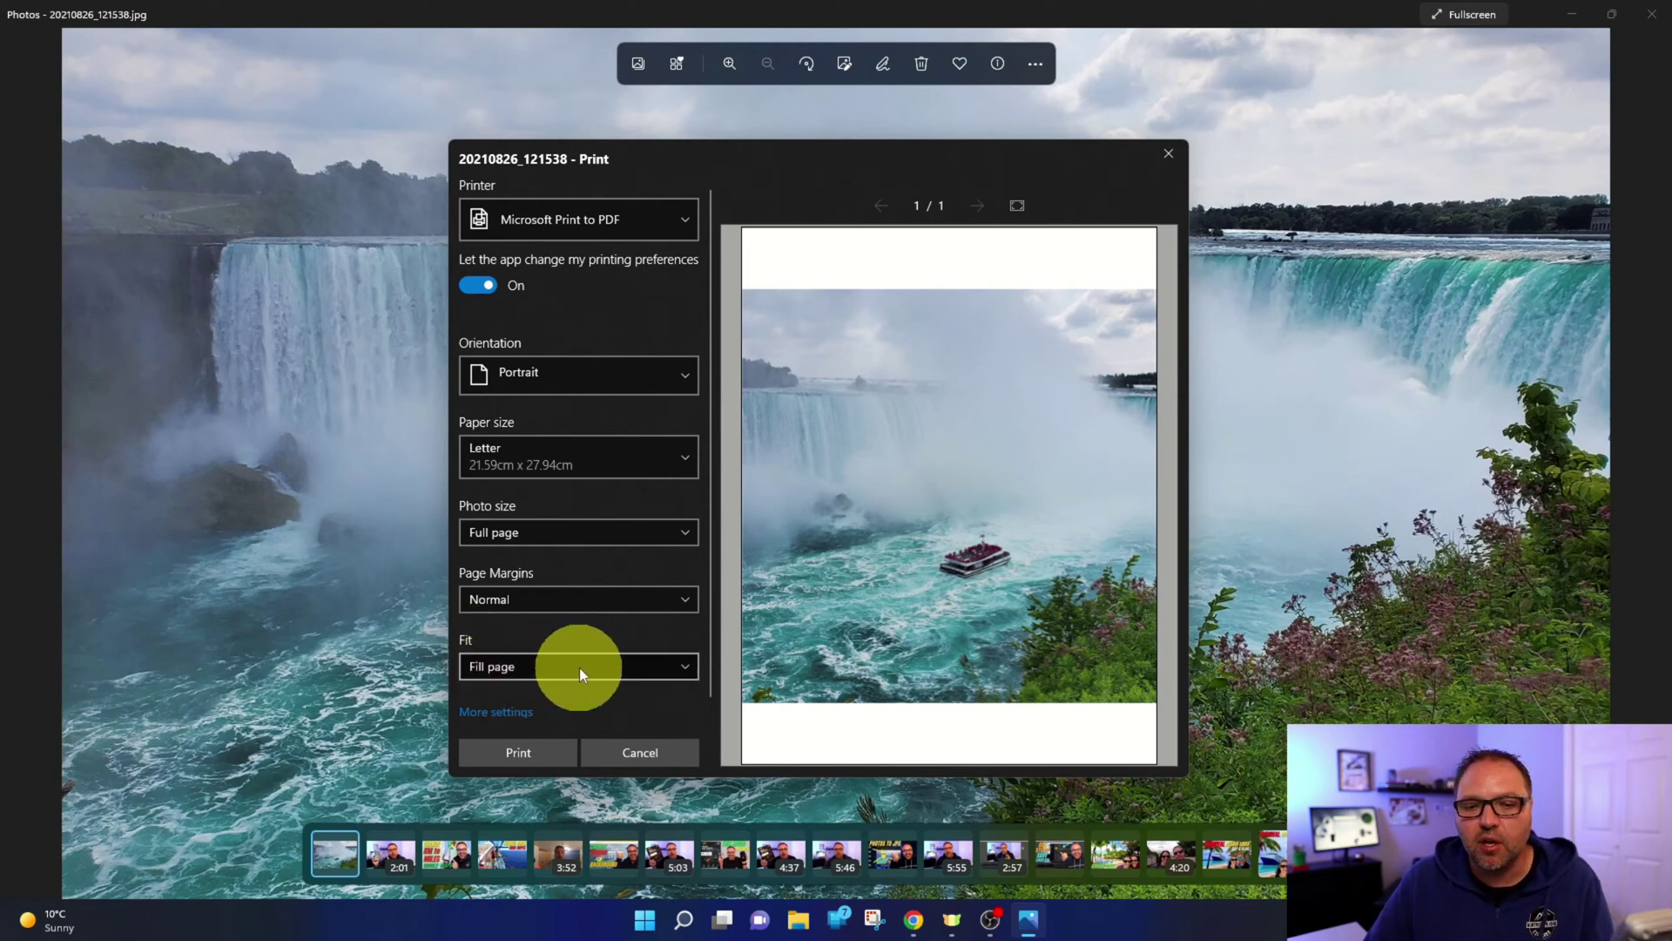
# Set Fit to Shrink to fit and switch orientation back to Landscape
pyautogui.click(601, 669)
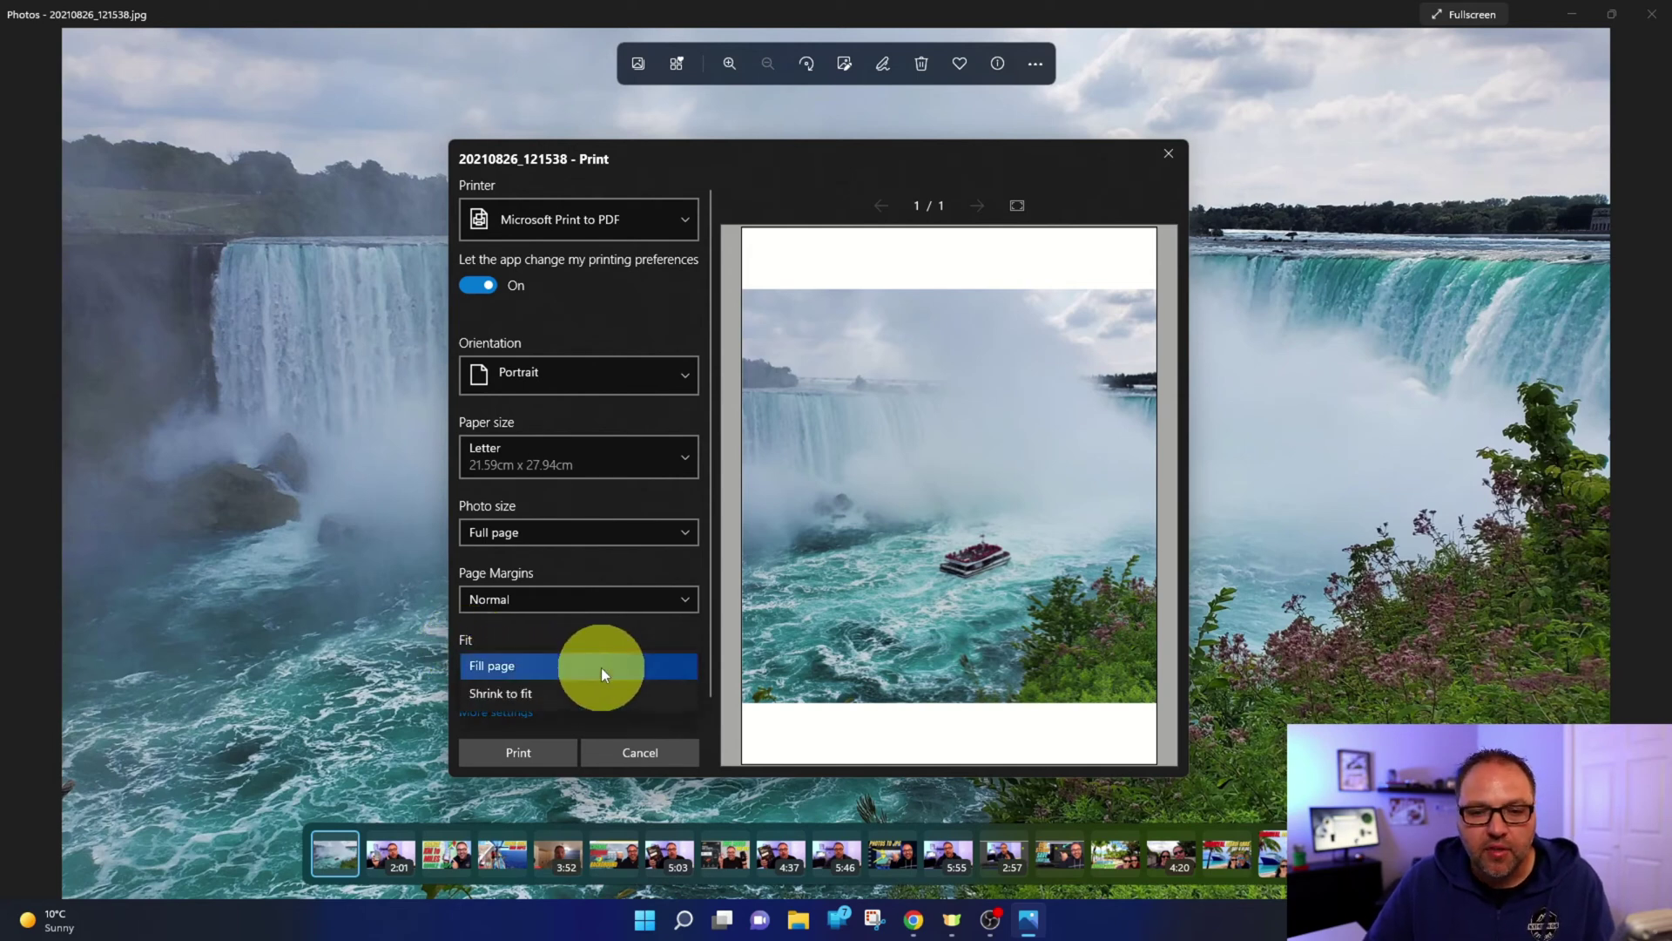
pyautogui.click(551, 693)
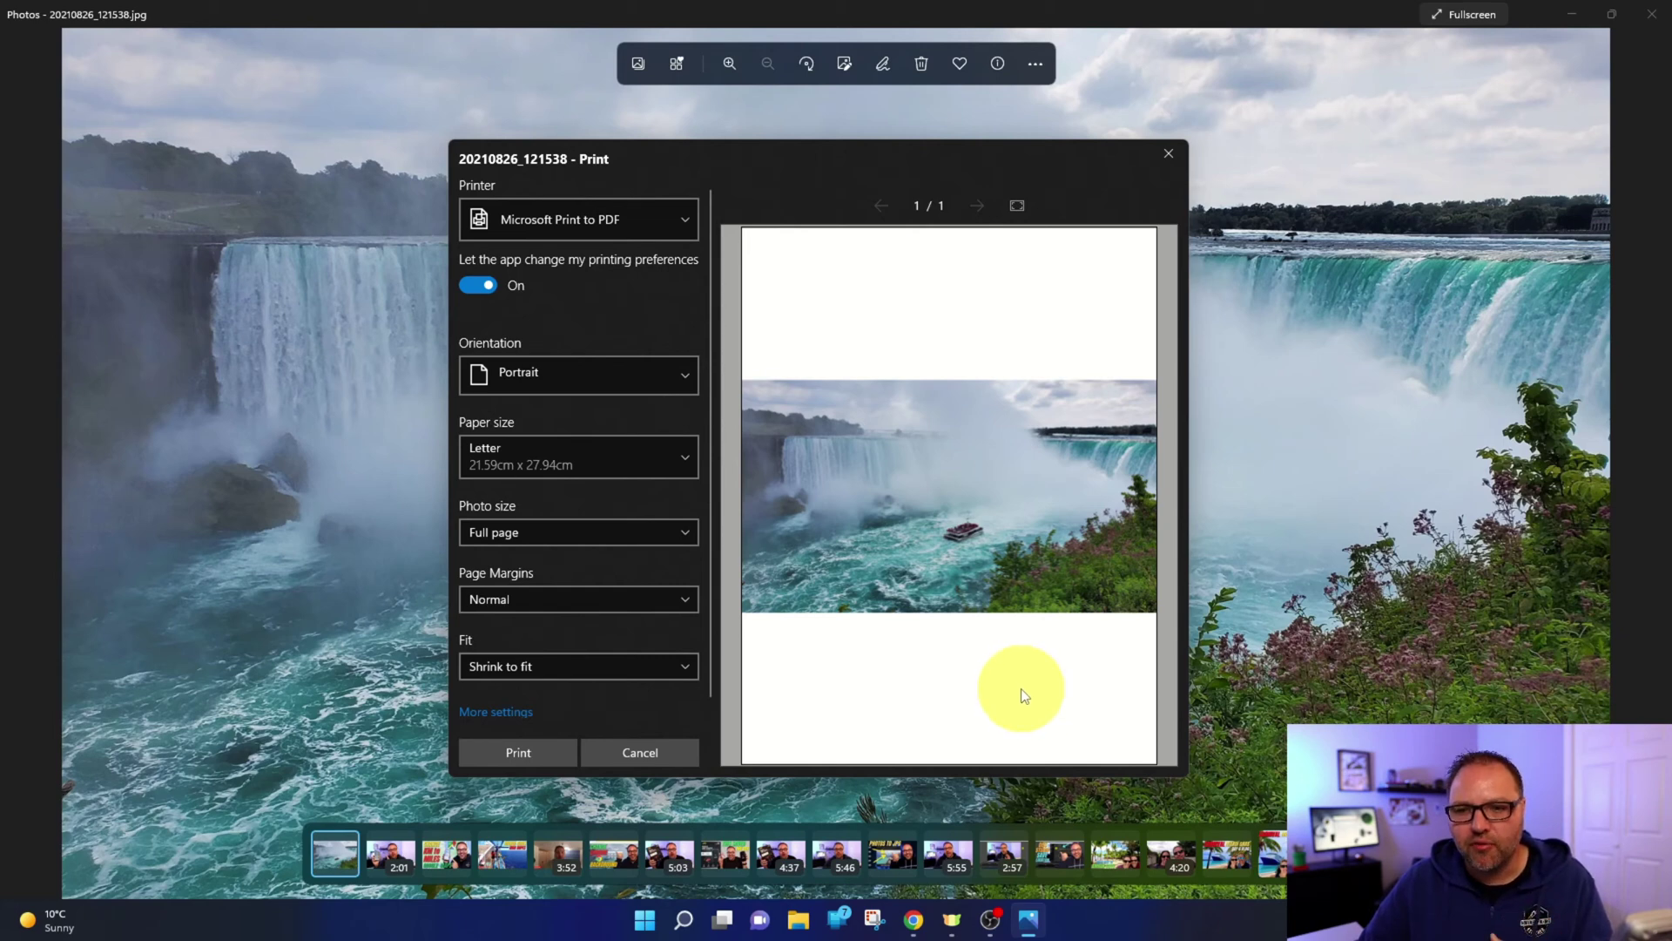
pyautogui.click(598, 378)
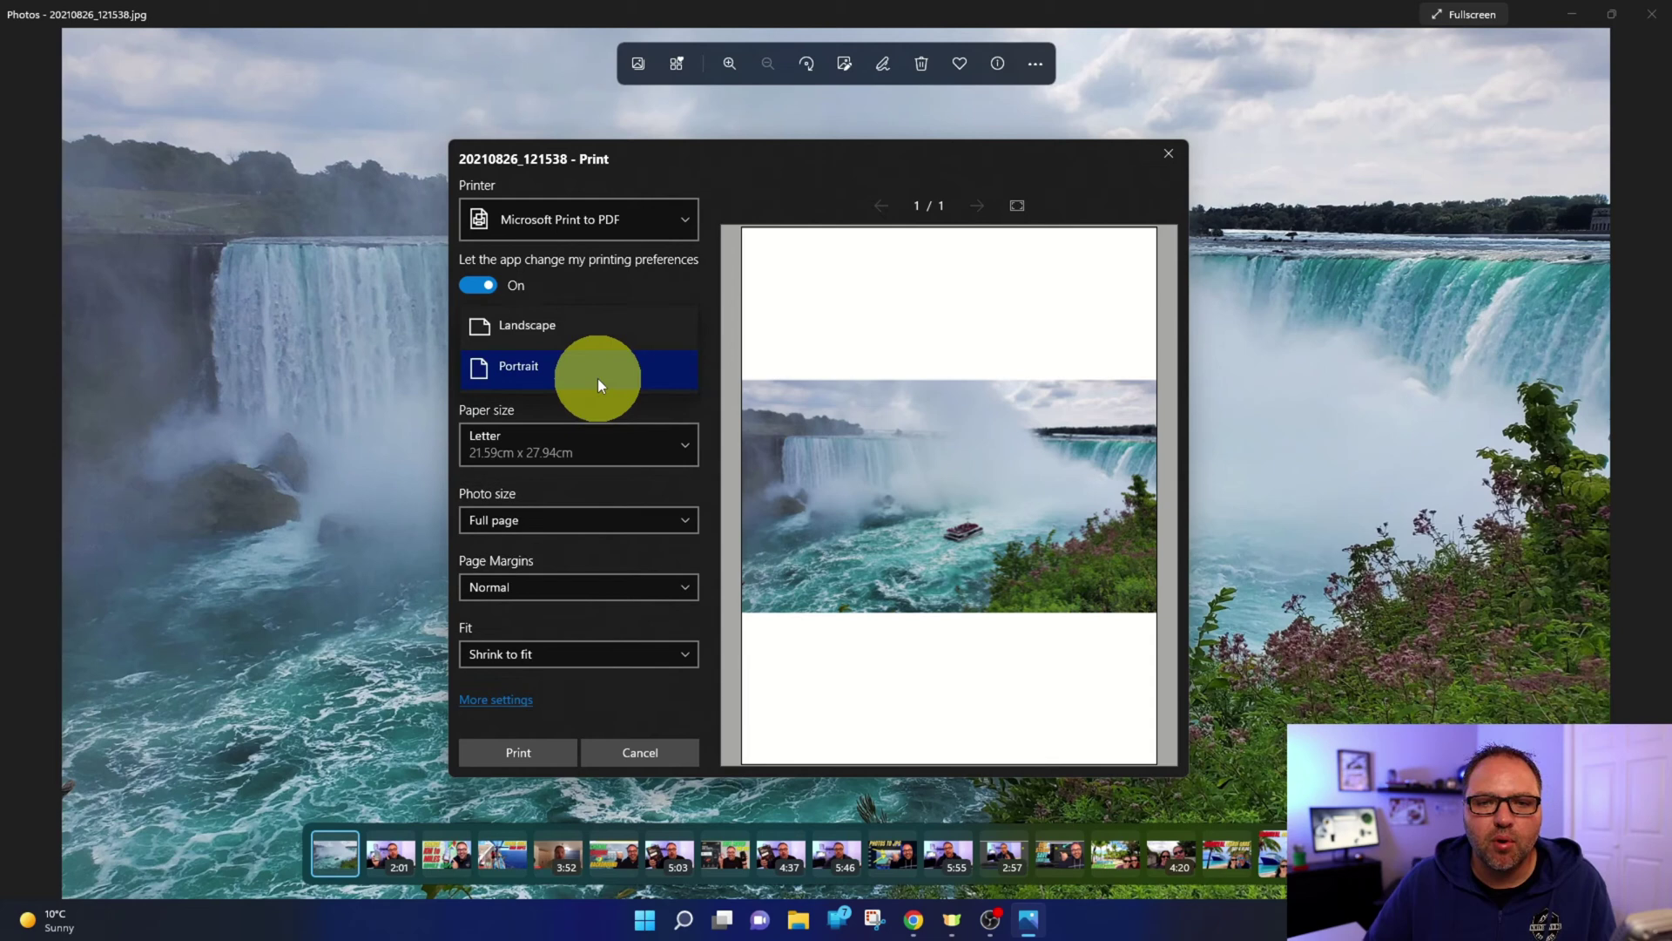
pyautogui.click(593, 327)
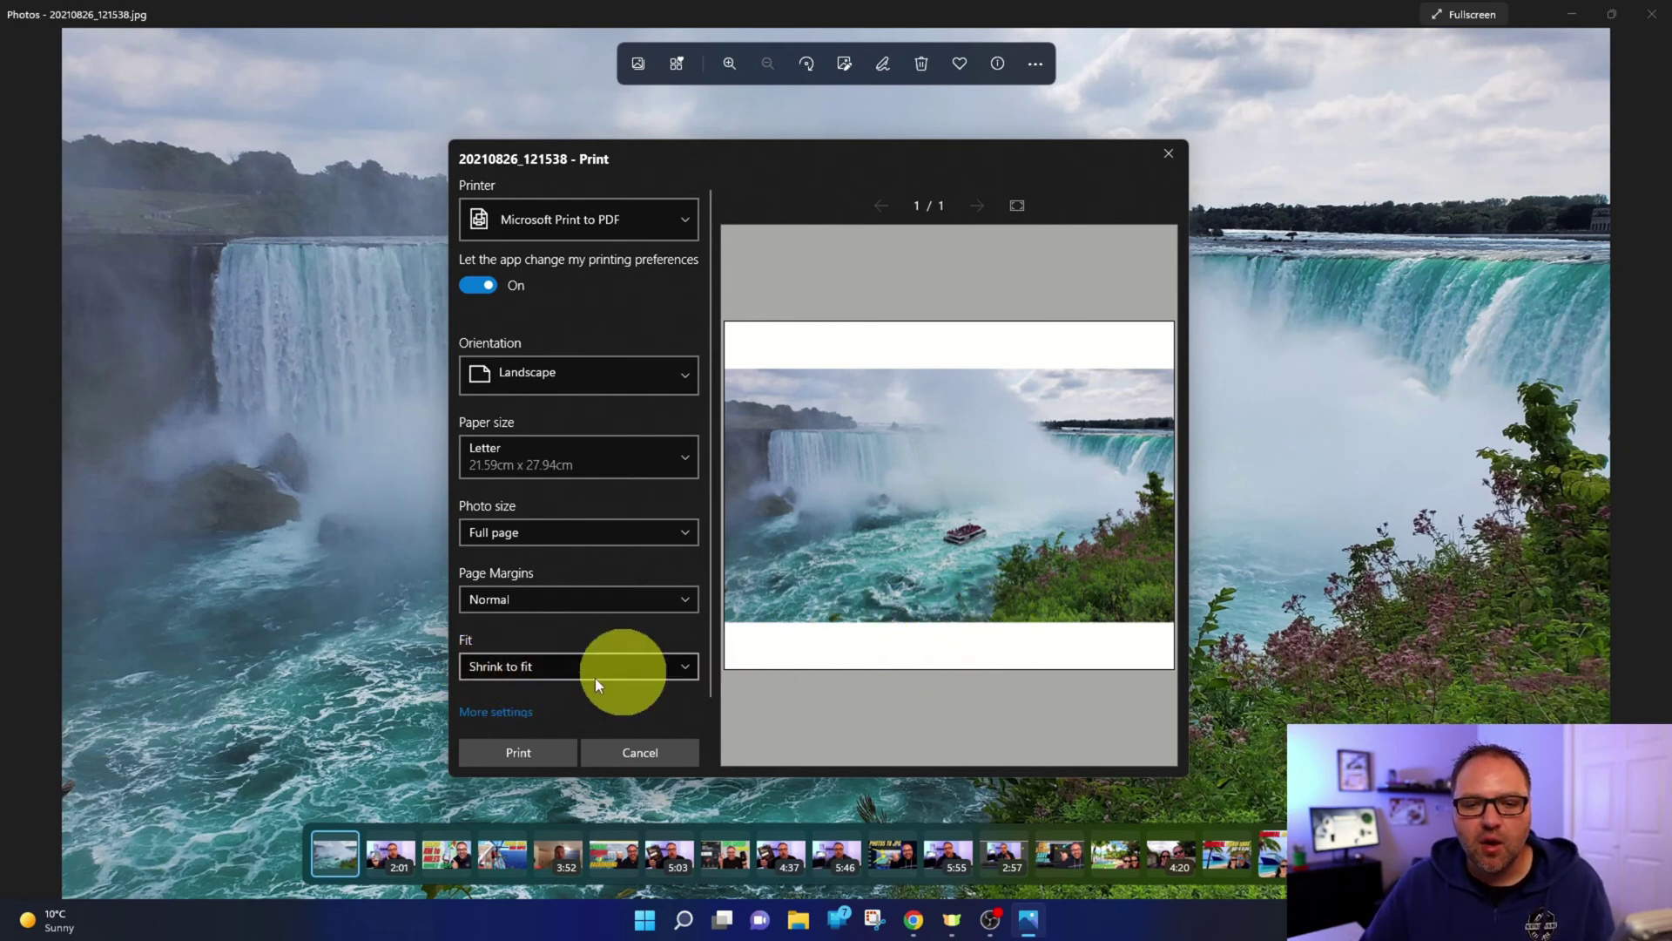
# Print and save the PDF to the Desktop as 'Niagara Falls'
pyautogui.click(521, 759)
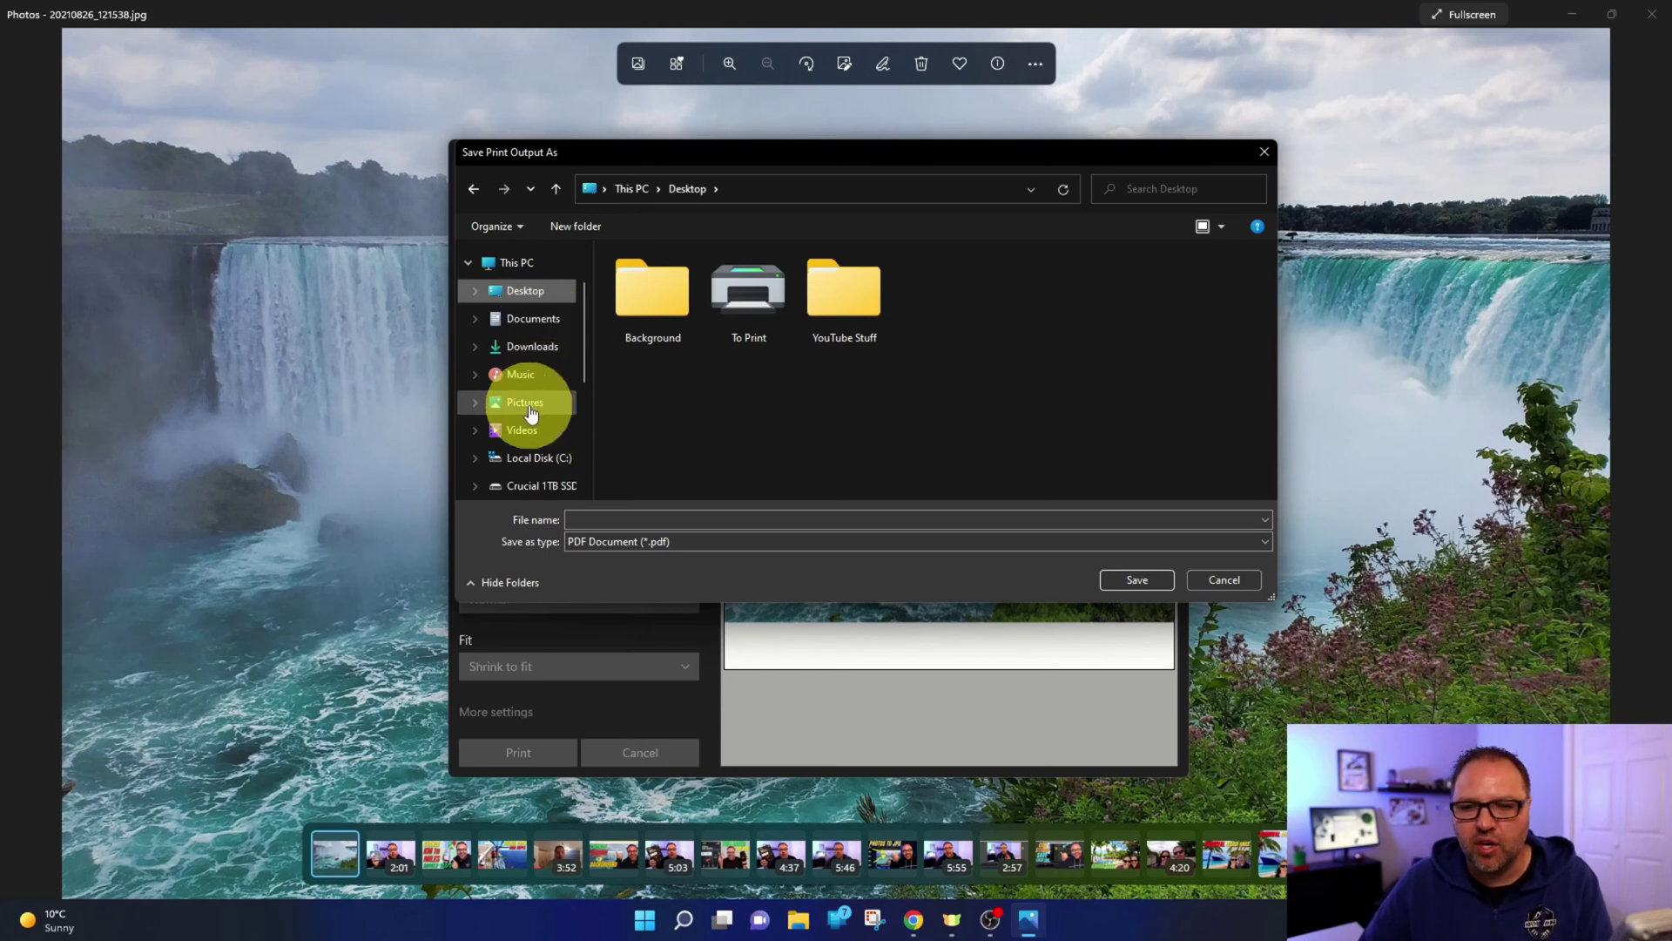
pyautogui.click(606, 518)
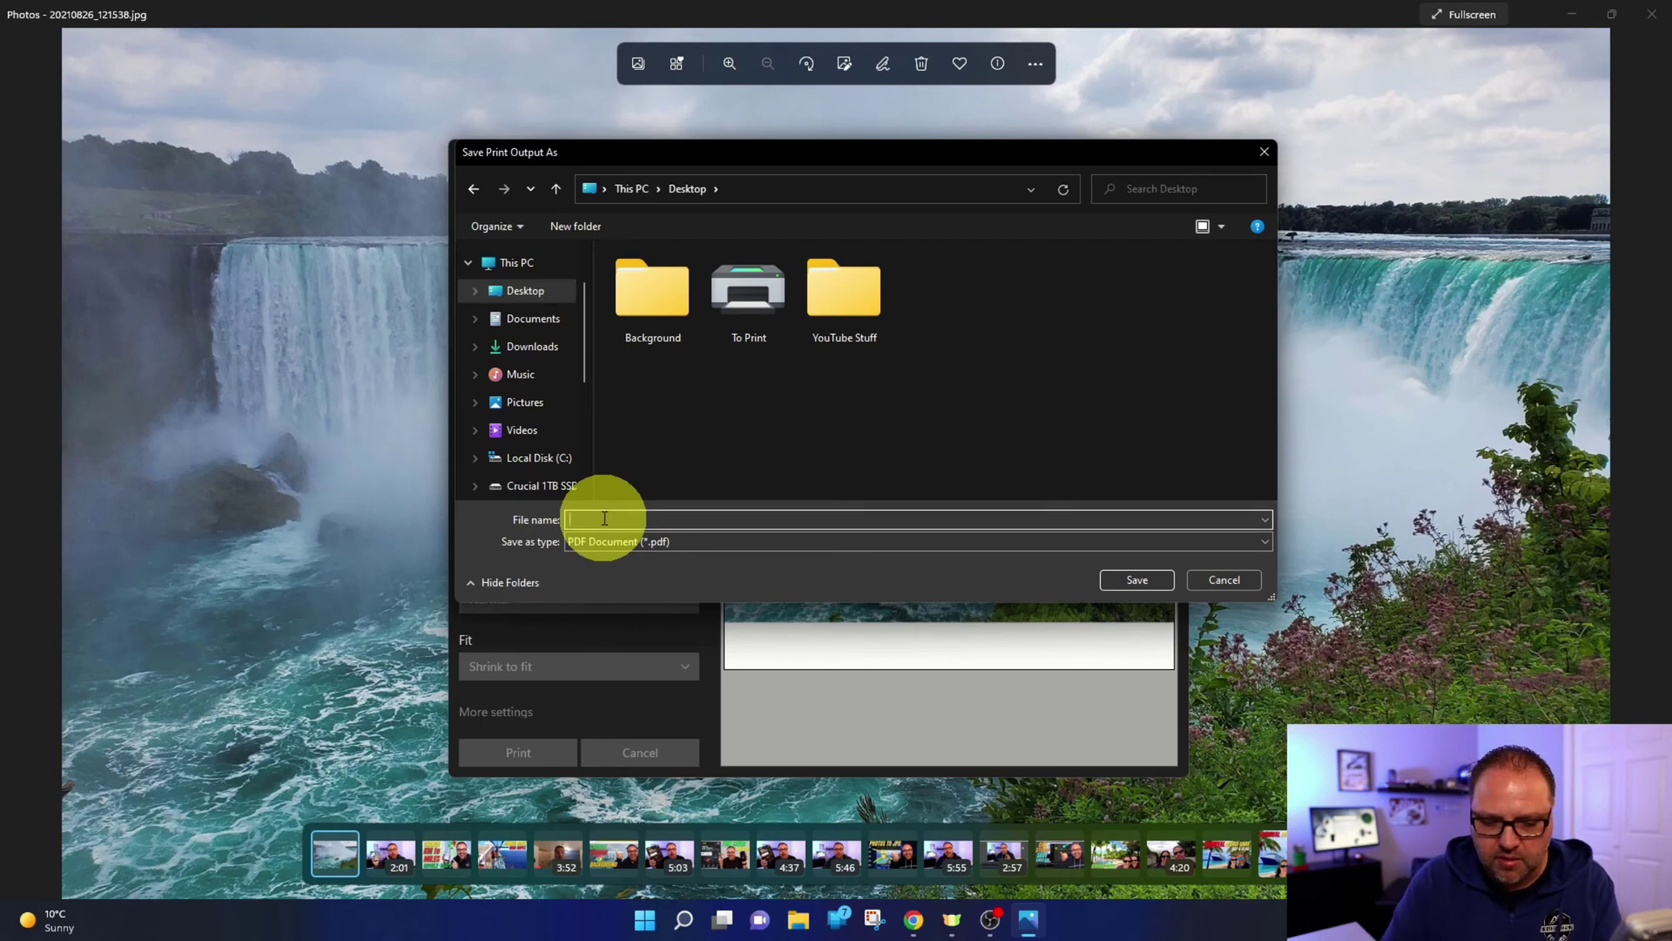
pyautogui.write('Niagara')
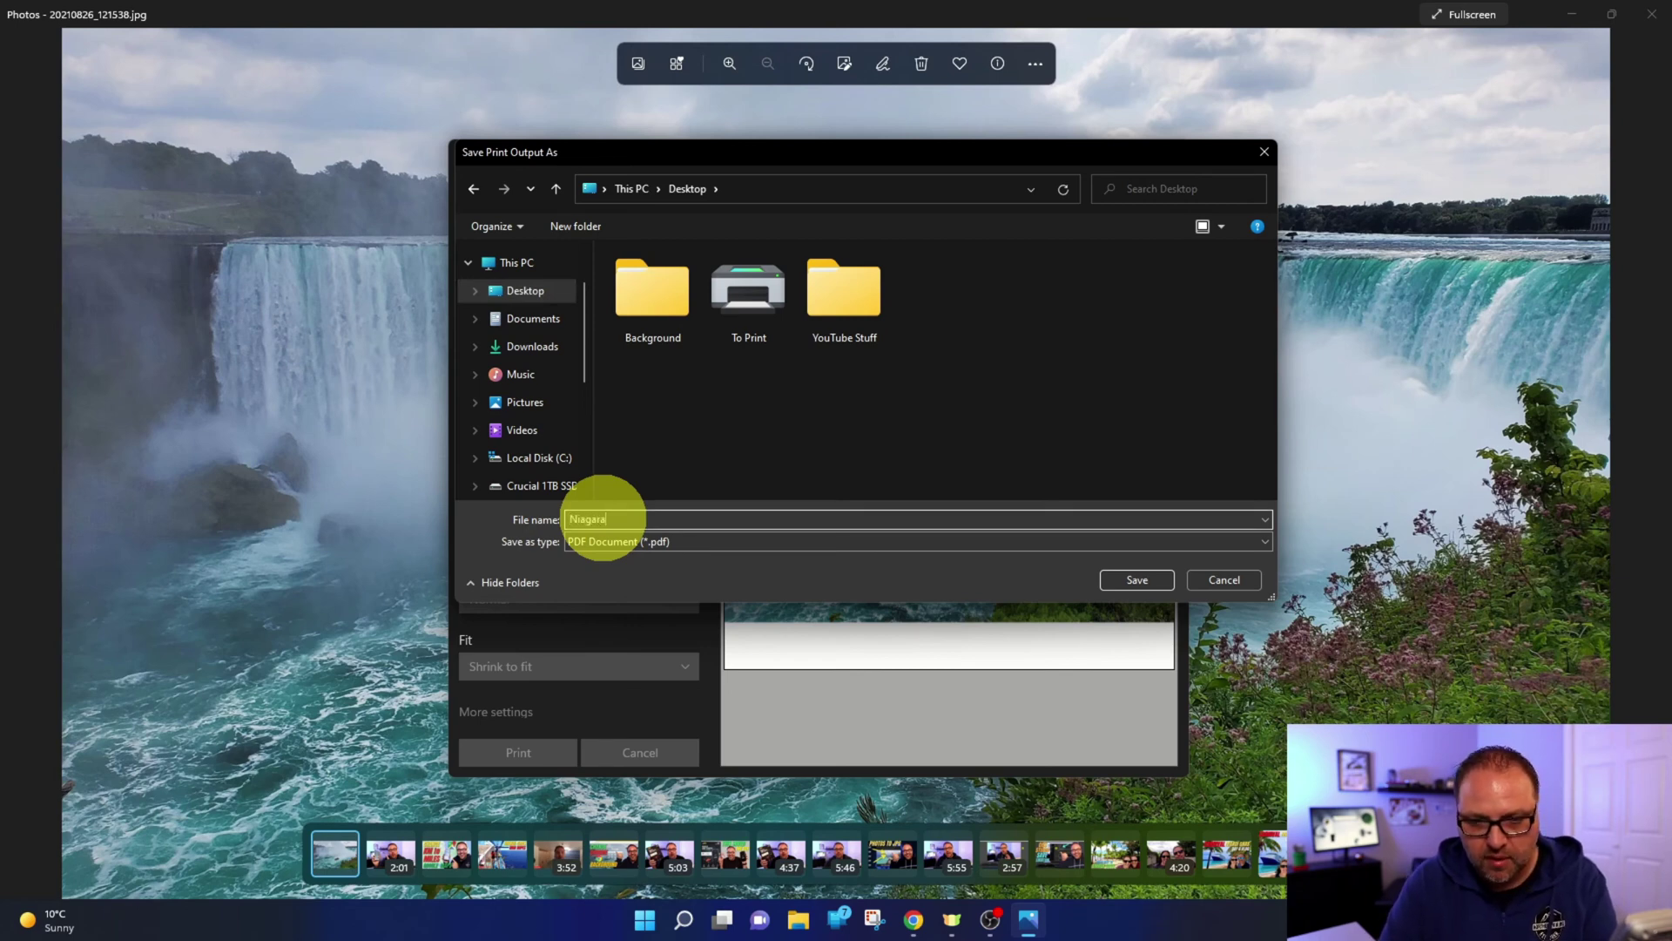
pyautogui.write(' Falls')
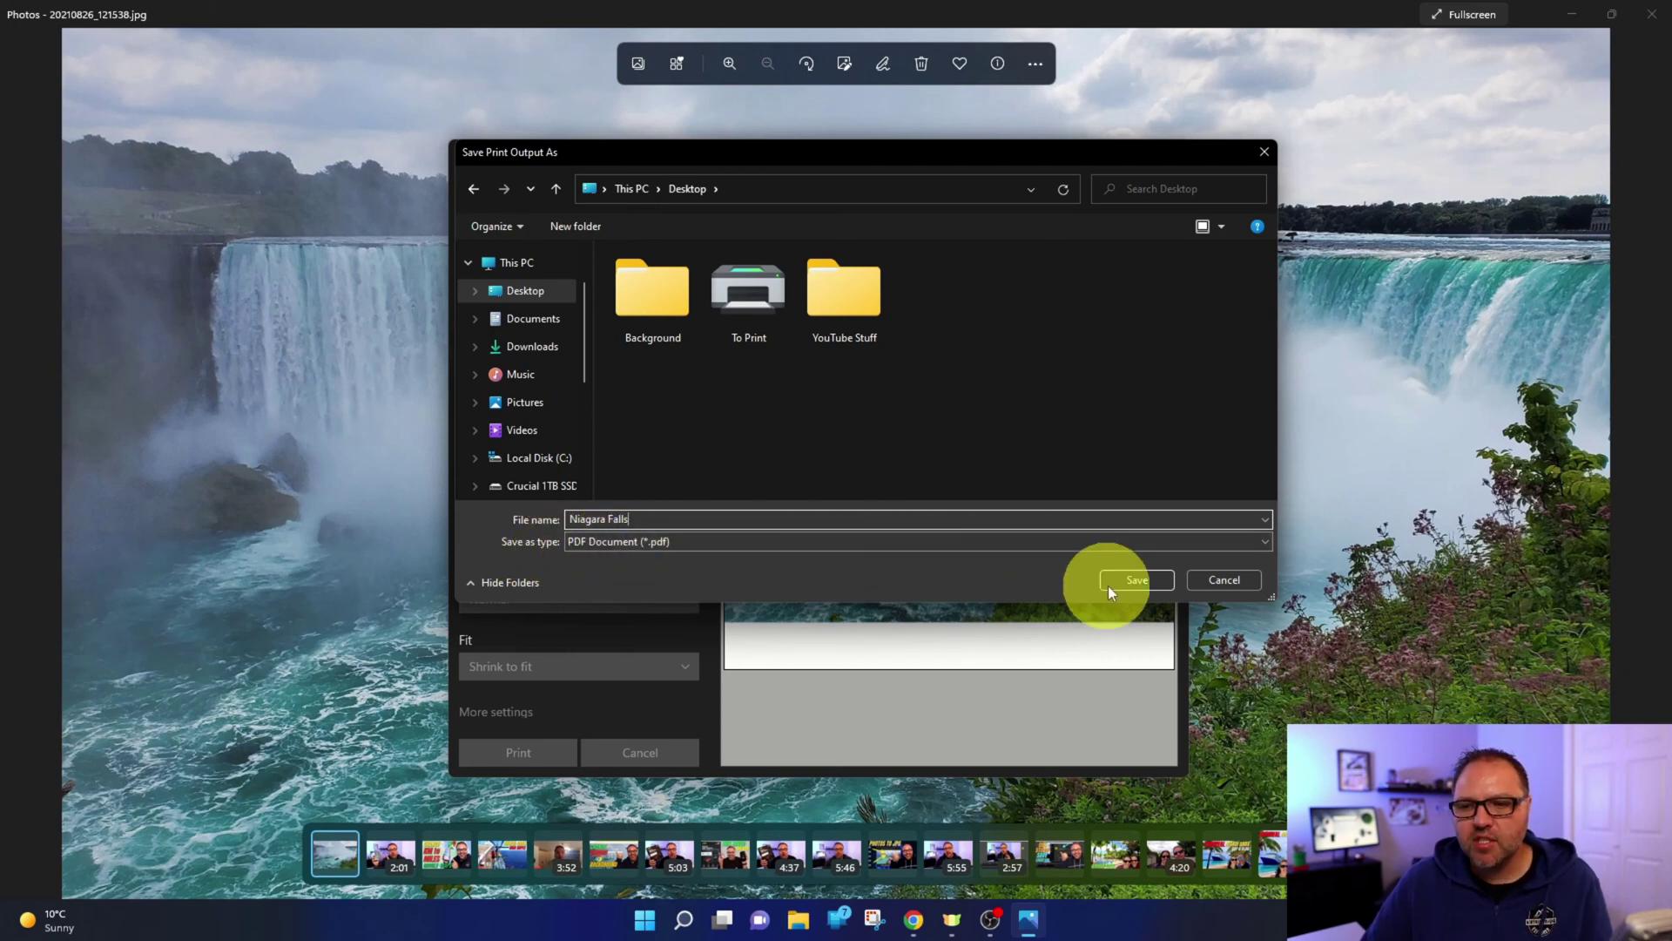
pyautogui.click(1137, 581)
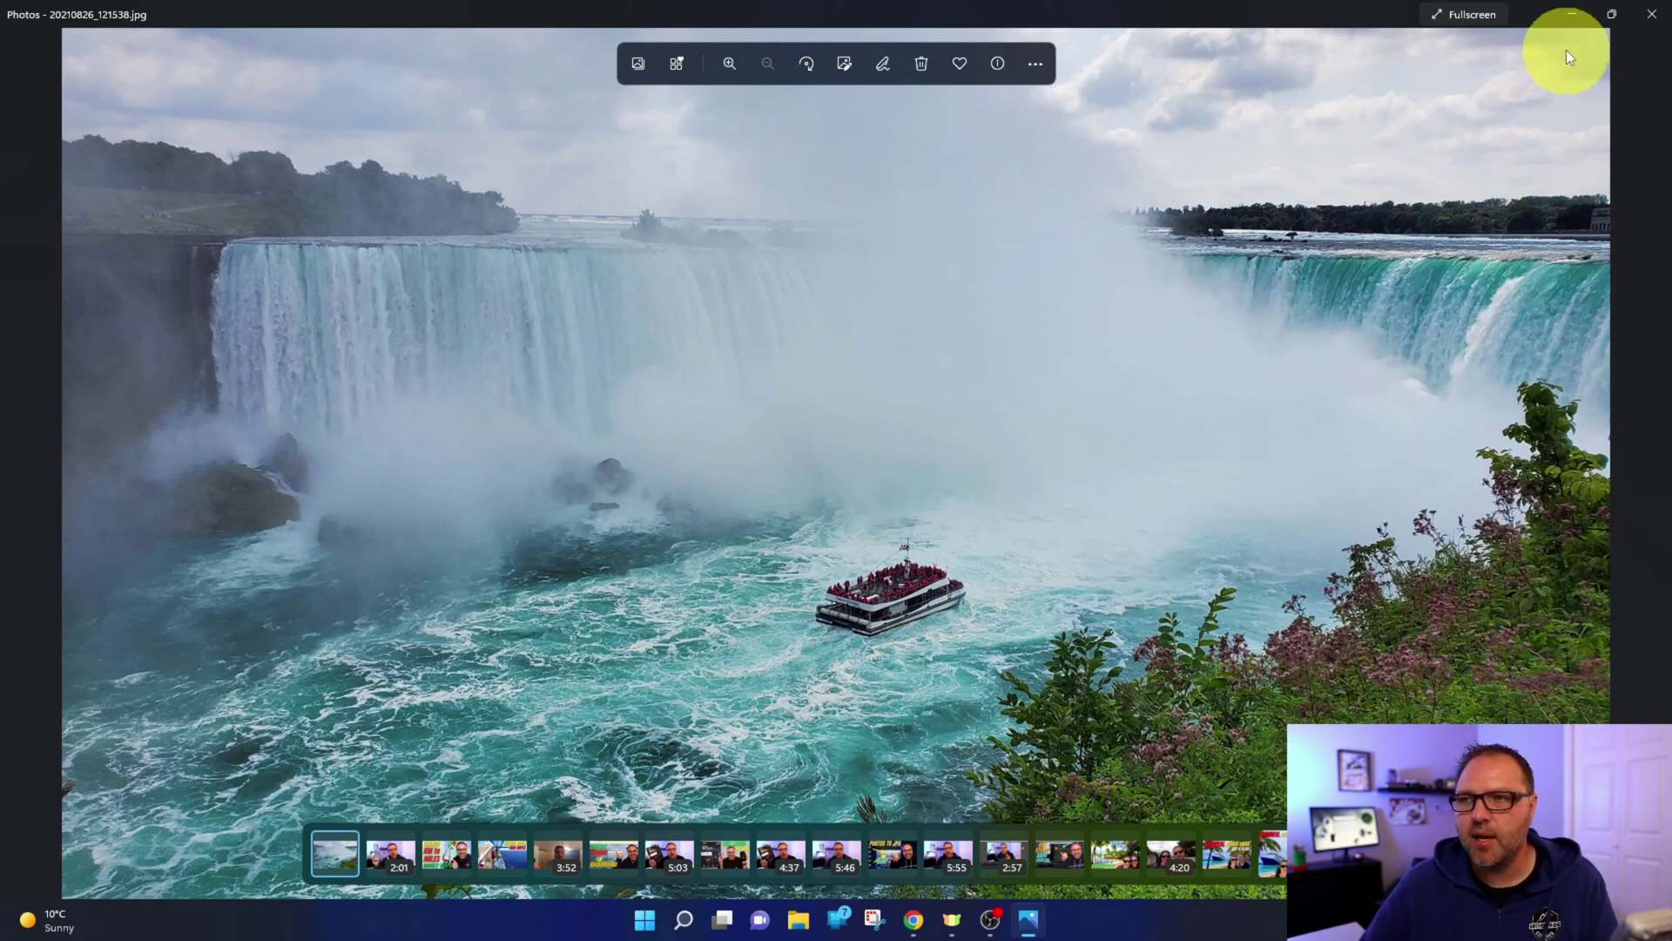
# Minimize Photos, open Niagara Falls.pdf in Edge, and highlight an arrow pointing at the boat
pyautogui.click(1572, 19)
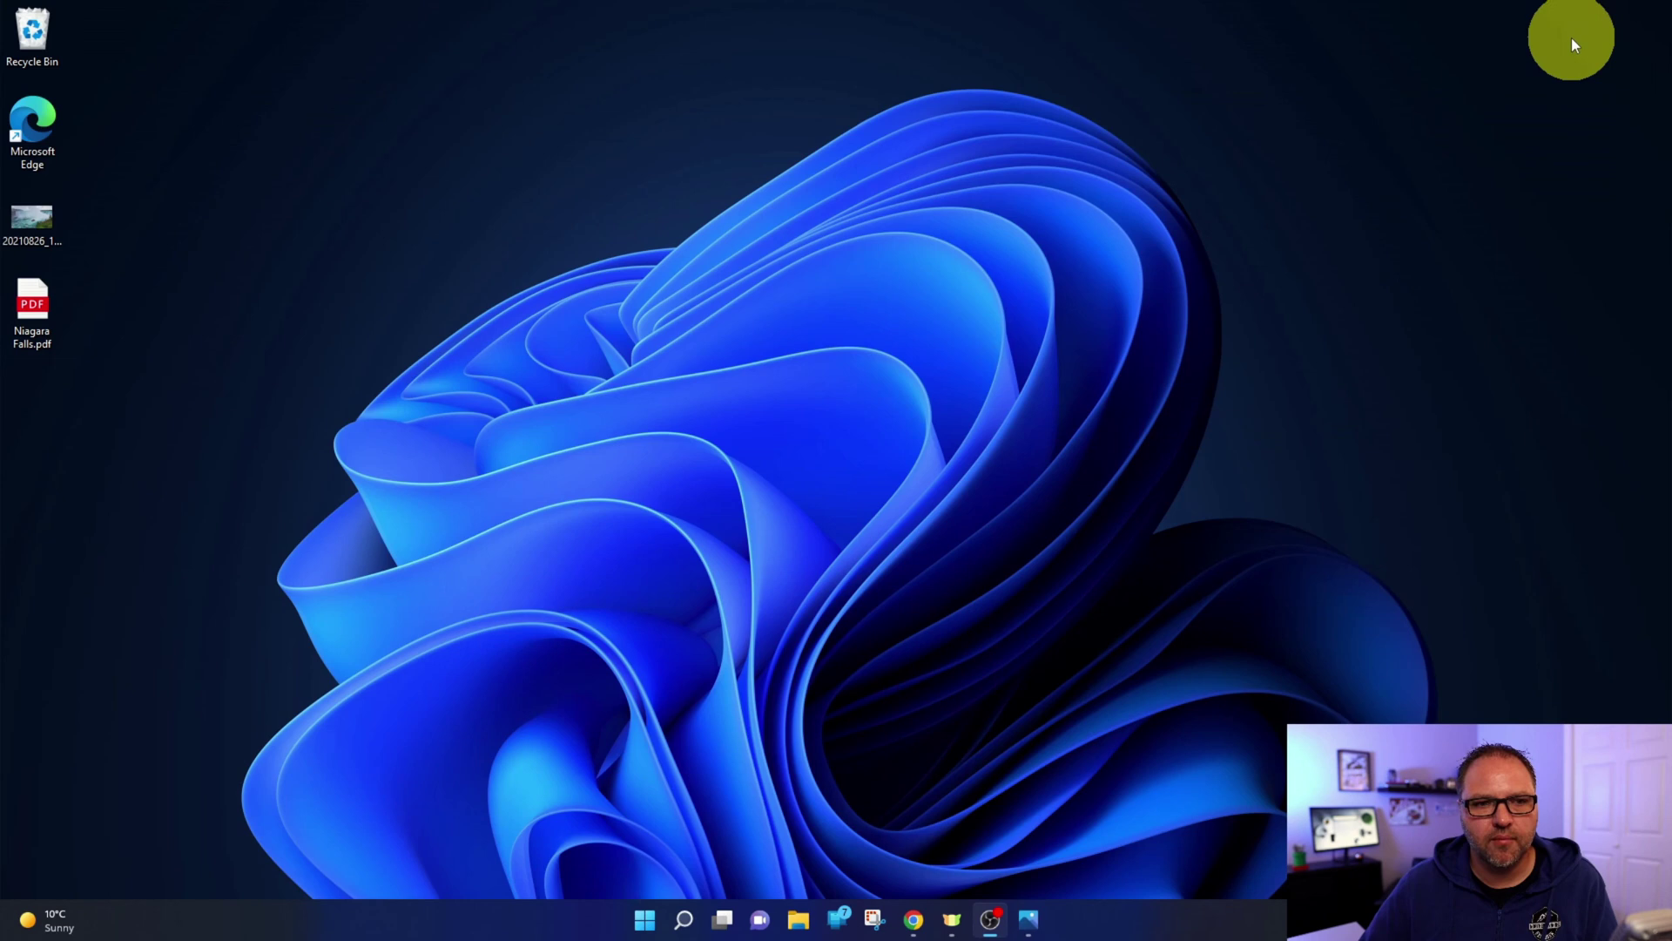
pyautogui.doubleClick(39, 305)
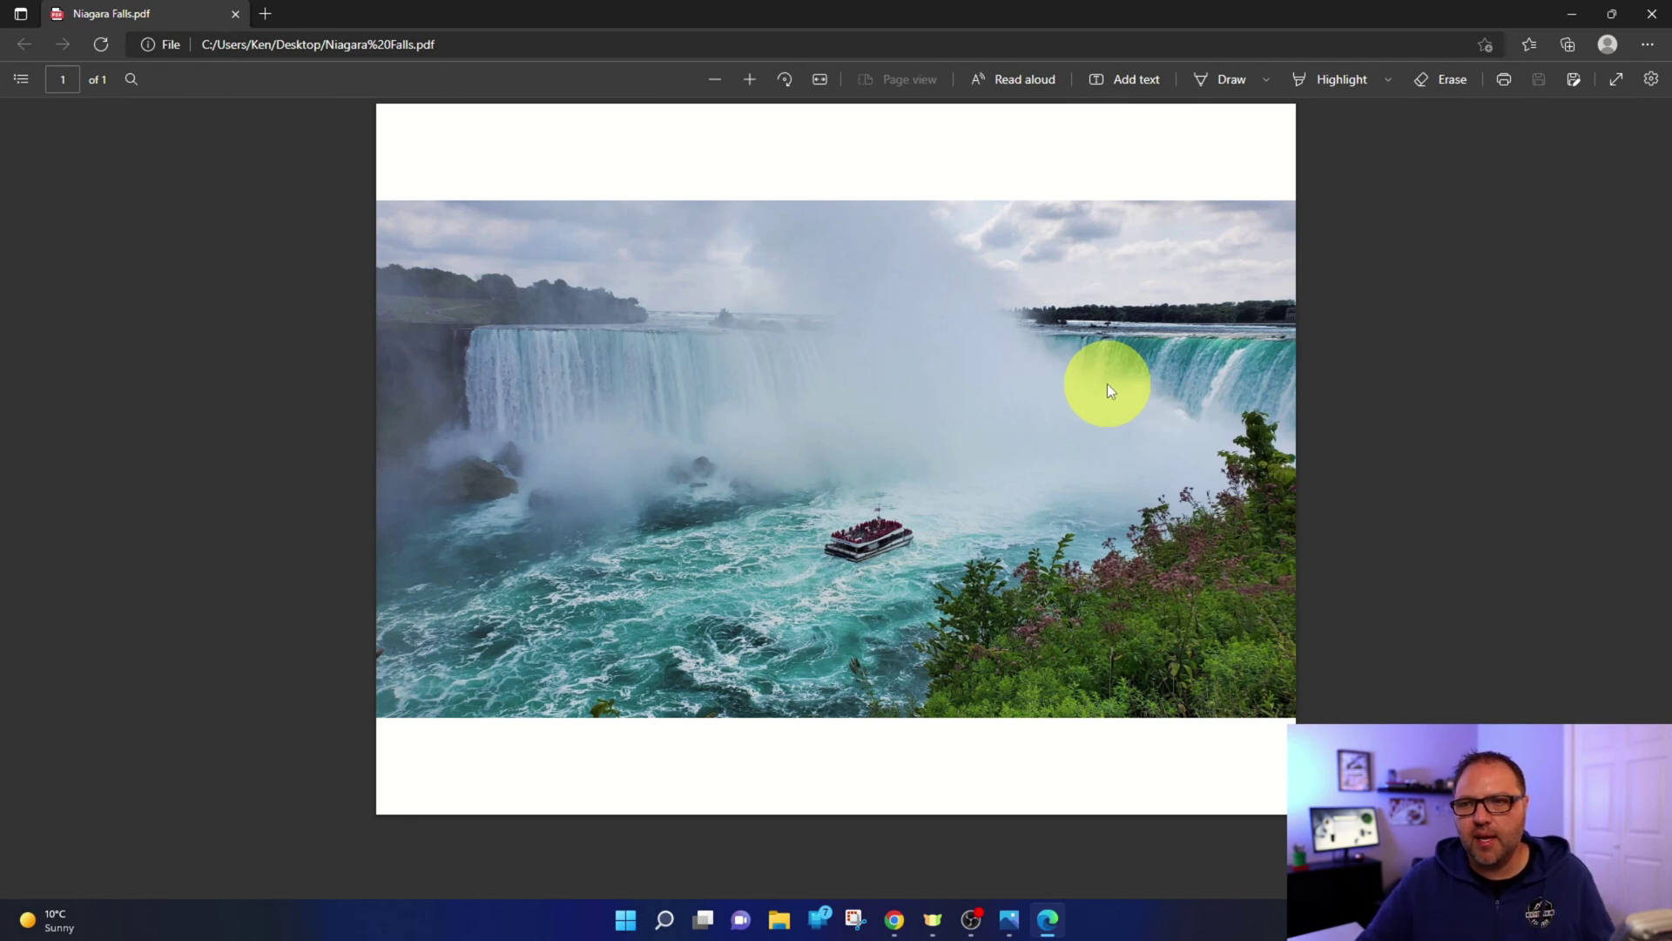
pyautogui.click(1334, 80)
pyautogui.moveTo(652, 316); pyautogui.dragTo(831, 478)
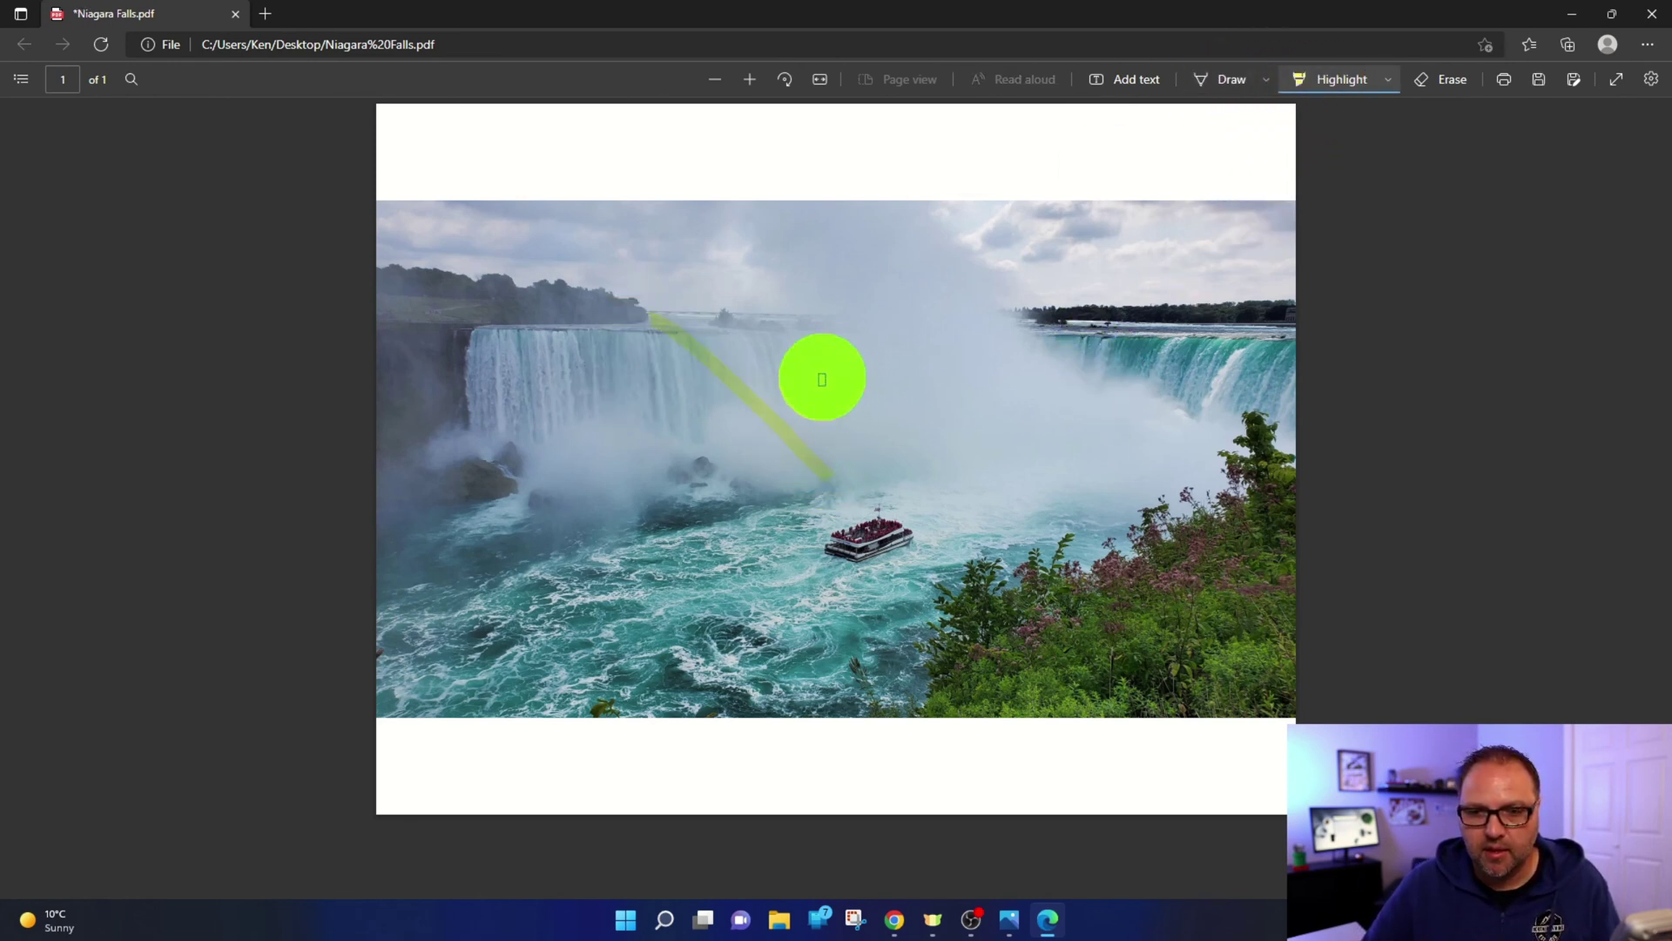
pyautogui.moveTo(821, 379); pyautogui.dragTo(675, 509)
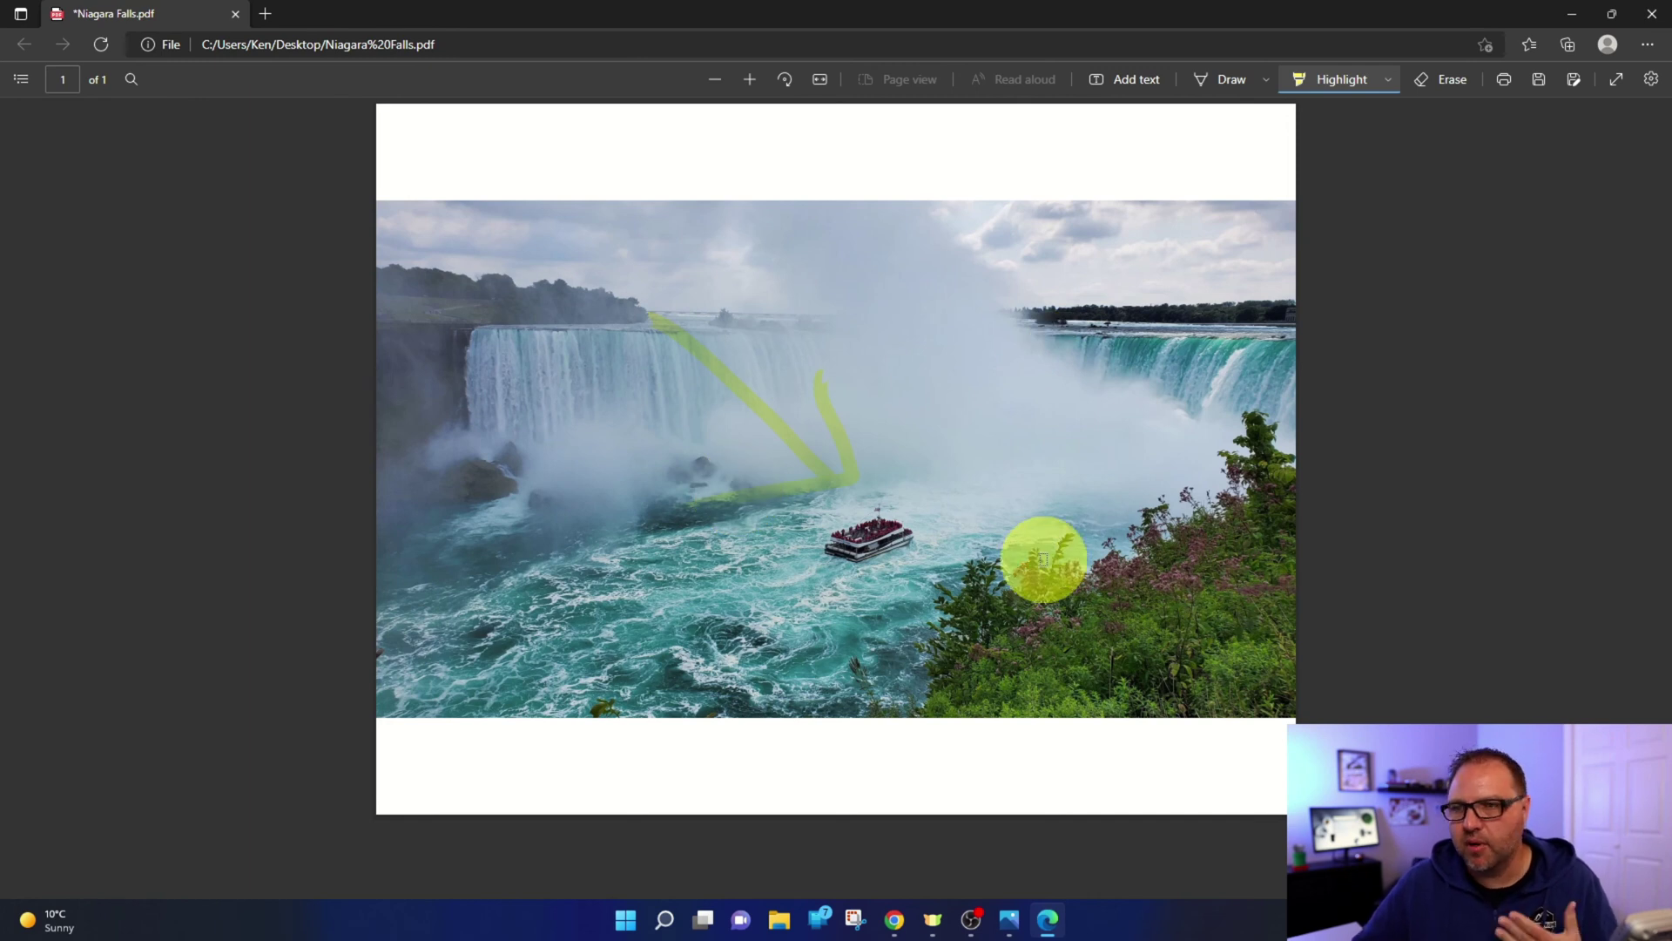